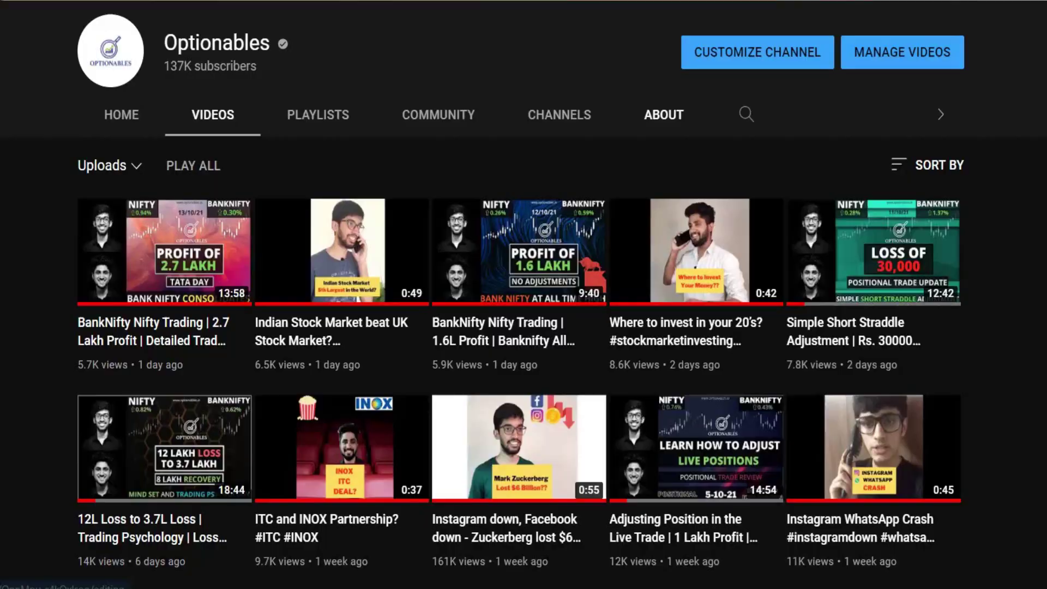
Step: Browse the uploaded videos of the Optionables channel
scroll(524, 306, "down", 3)
scroll(519, 313, "down", 14)
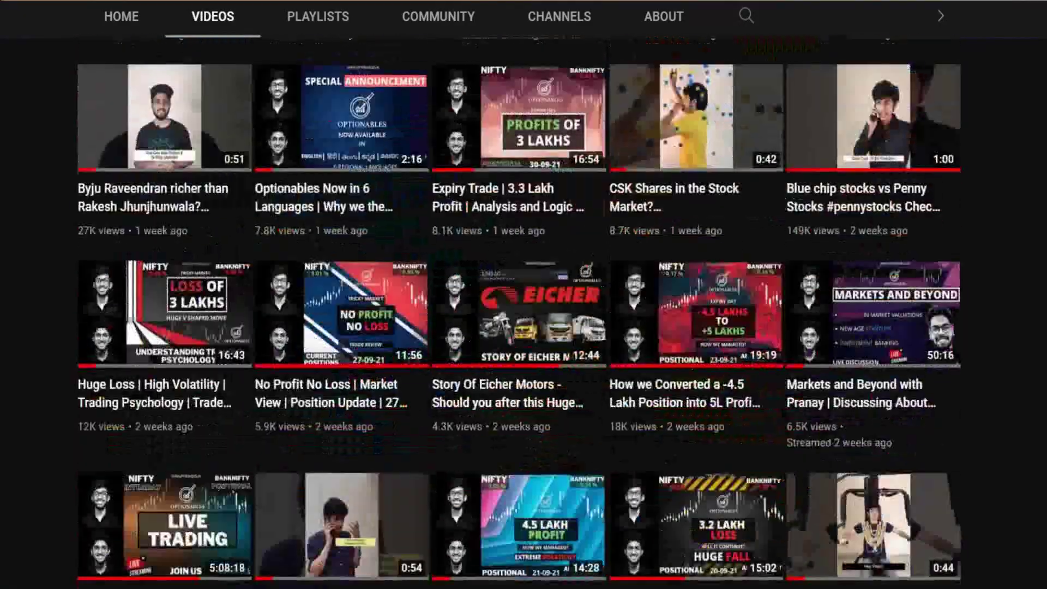
scroll(519, 312, "down", 10)
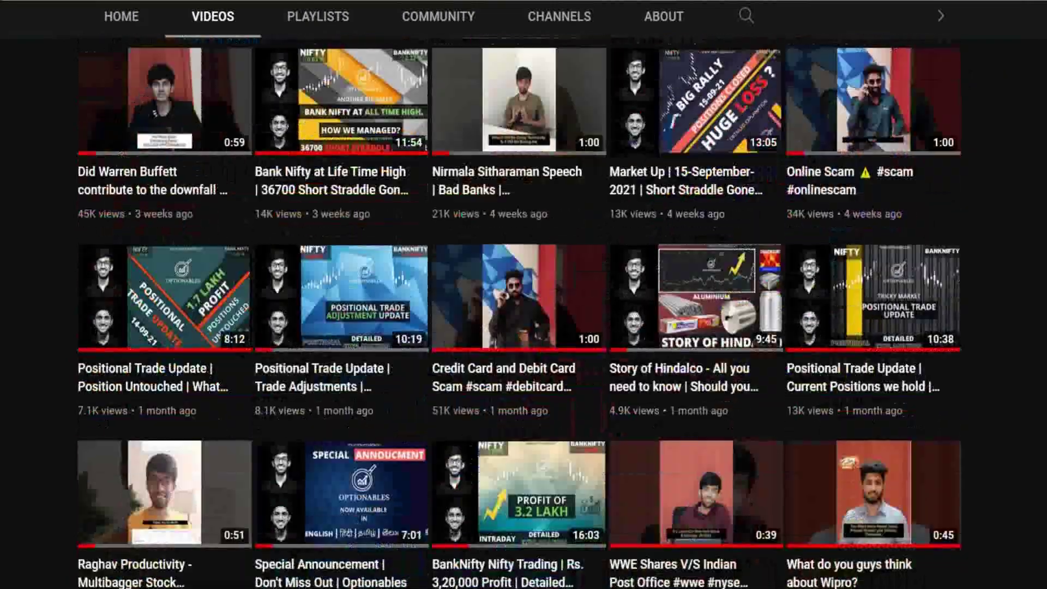
scroll(523, 305, "down", 9)
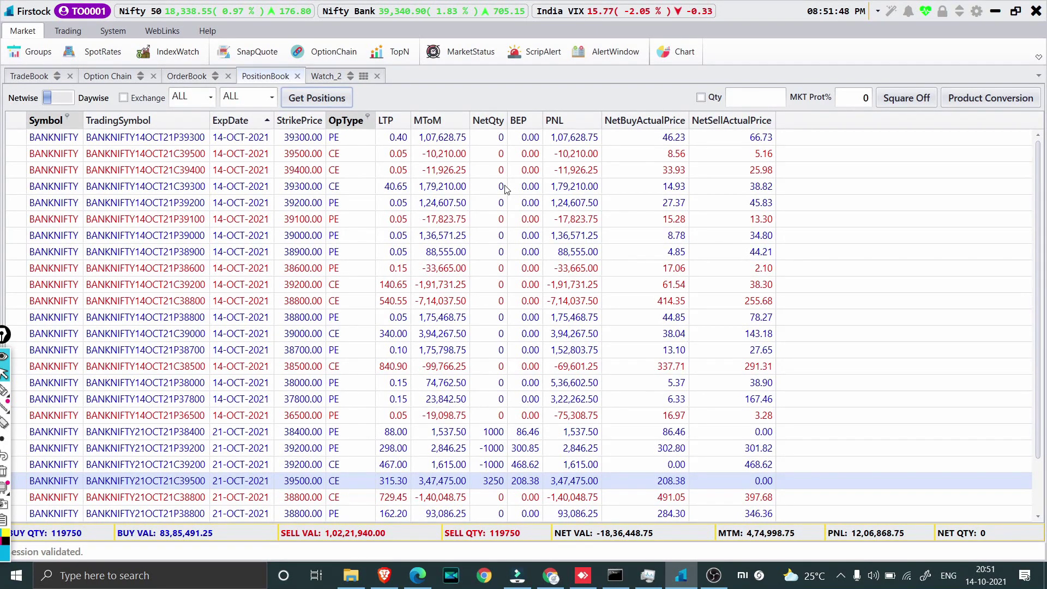
Step: Draw freehand pen lines above and below the sideways NIFTY BANK candles, bounding the range between about 38800 and 38900
left_click(4, 389)
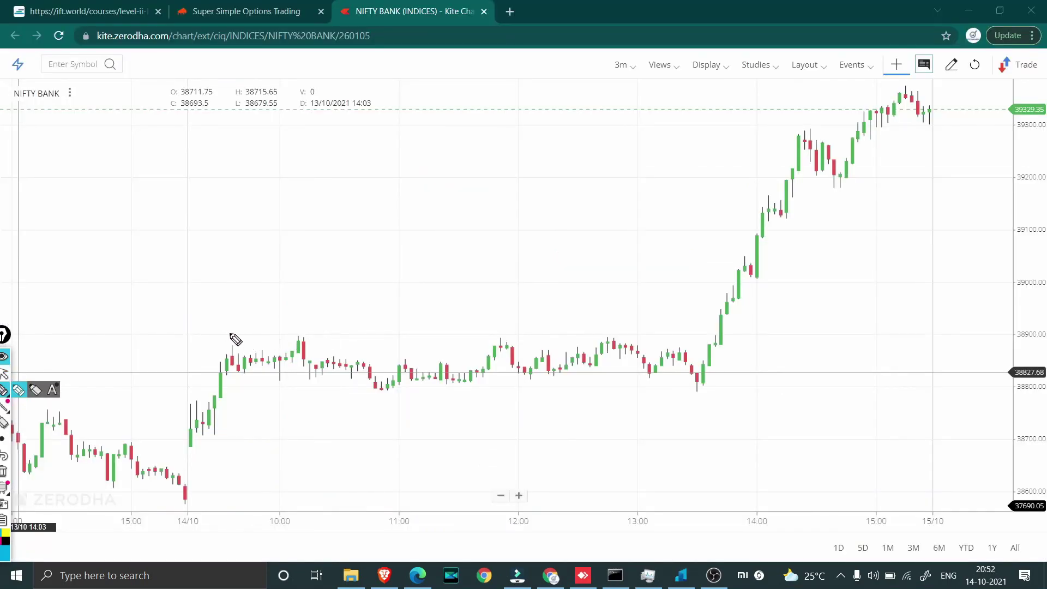
left_click_drag(230, 335, 637, 344)
left_click_drag(236, 406, 689, 397)
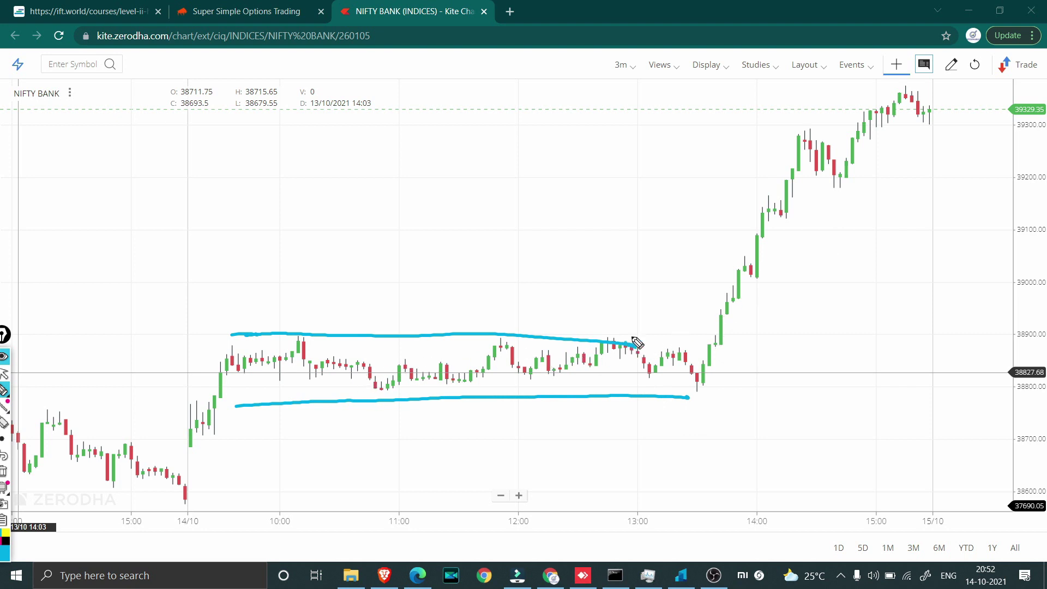
left_click_drag(631, 337, 716, 323)
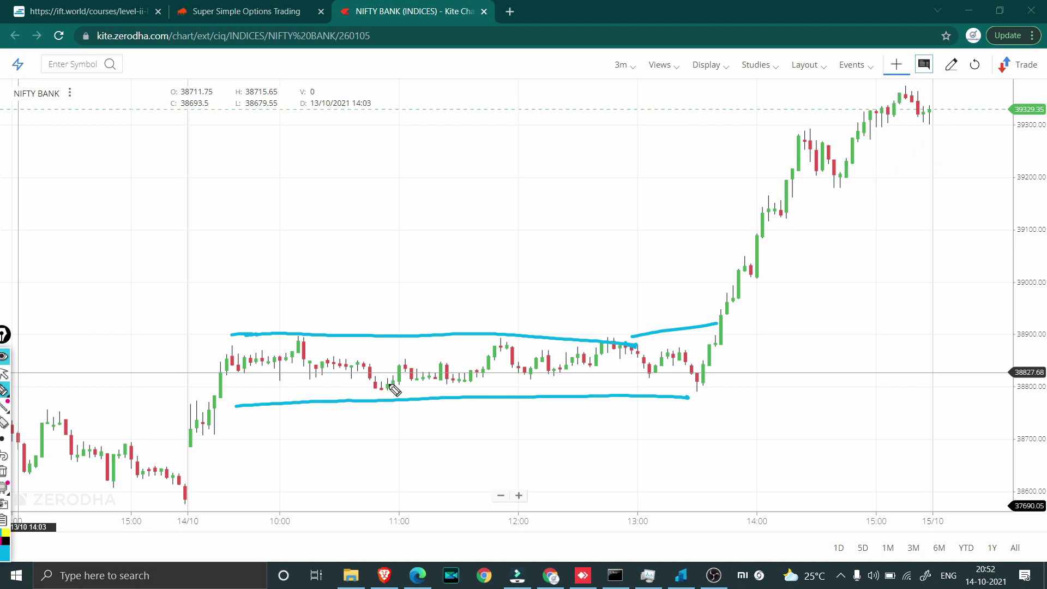
Step: Write "38800 SS" above the sideways range and "1L" higher on the chart, and underline both the 38800 and the 1L
mouse_move(147, 273)
left_mouse_down()
mouse_move(139, 293)
mouse_move(180, 300)
mouse_move(224, 285)
mouse_move(247, 301)
mouse_move(243, 279)
mouse_move(297, 297)
left_mouse_up()
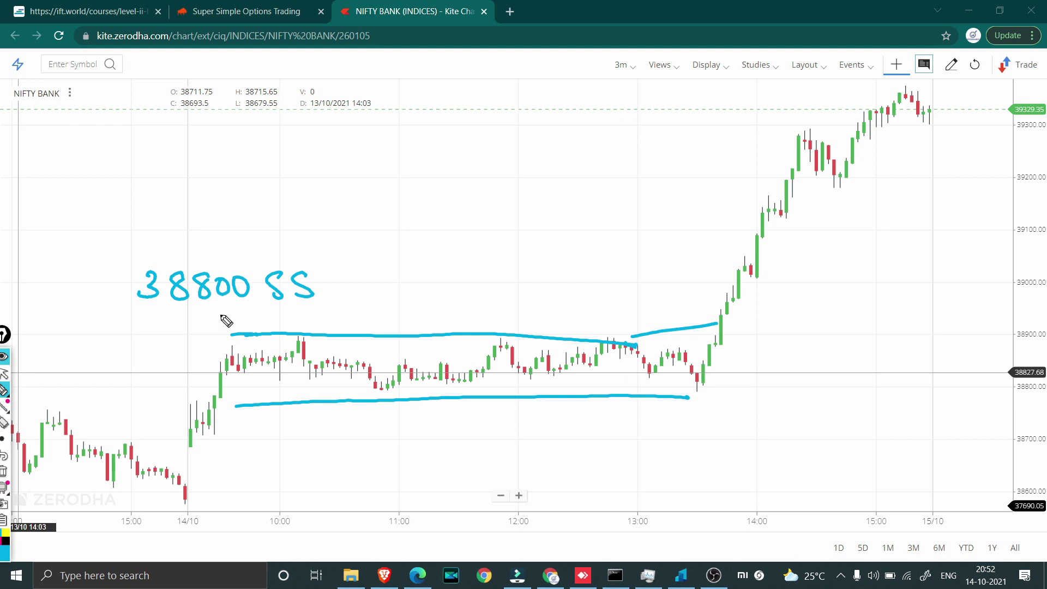
left_click_drag(262, 132, 264, 159)
mouse_move(266, 134)
left_mouse_down()
mouse_move(296, 156)
mouse_move(291, 170)
left_mouse_up()
left_click_drag(156, 319, 254, 310)
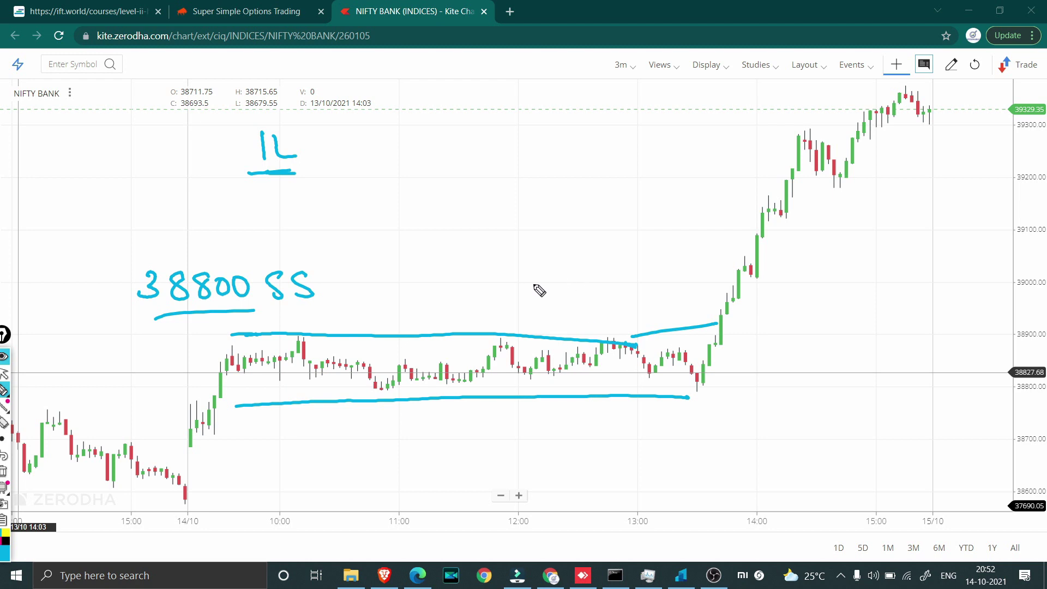
Step: Mark the levels near 39000 and 38600 with short pen lines and clear all drawings from the chart
left_click_drag(533, 284, 618, 277)
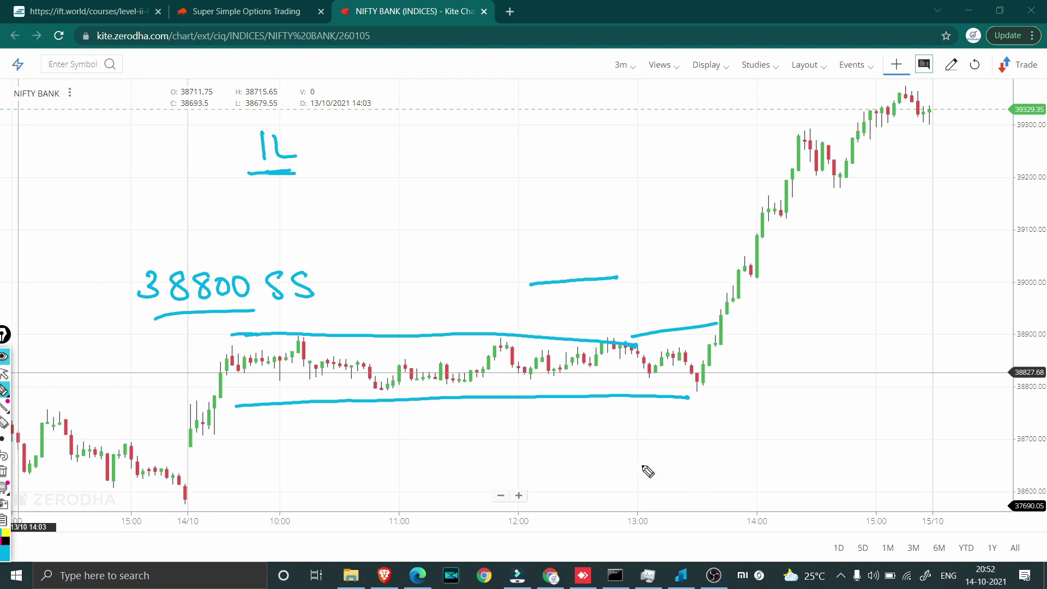
left_click_drag(563, 494, 636, 492)
left_click(4, 472)
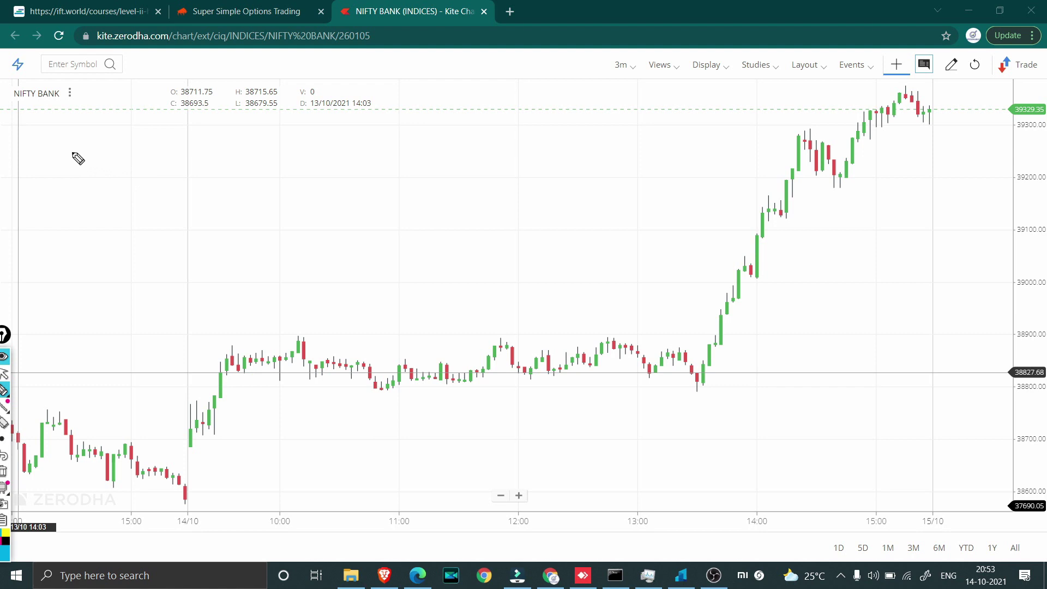
Step: Write "1L" and draw level lines near 38800, 39000 and 38600, labelled "38800", "39000 CE" and "38600PE"
mouse_move(65, 152)
left_mouse_down()
mouse_move(66, 176)
mouse_move(103, 177)
left_mouse_up()
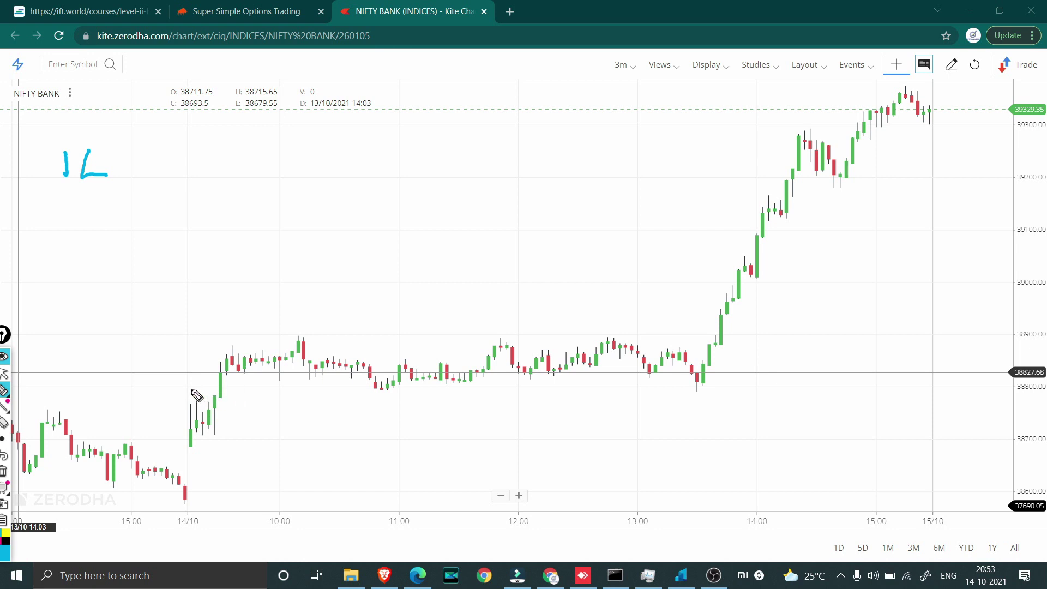
left_click_drag(187, 390, 736, 392)
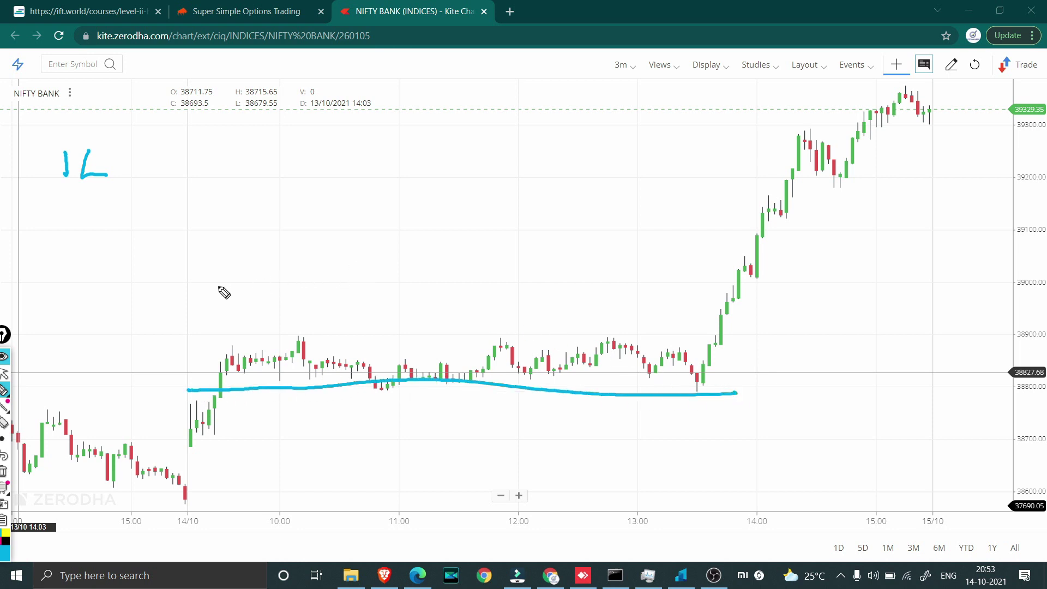
left_click_drag(189, 282, 647, 294)
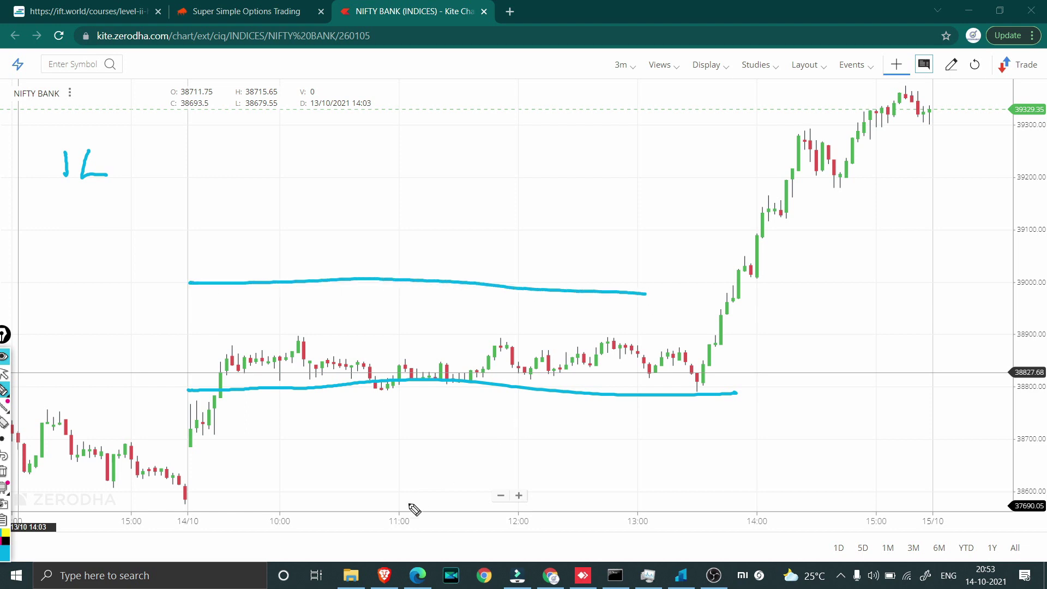
left_click_drag(217, 495, 427, 489)
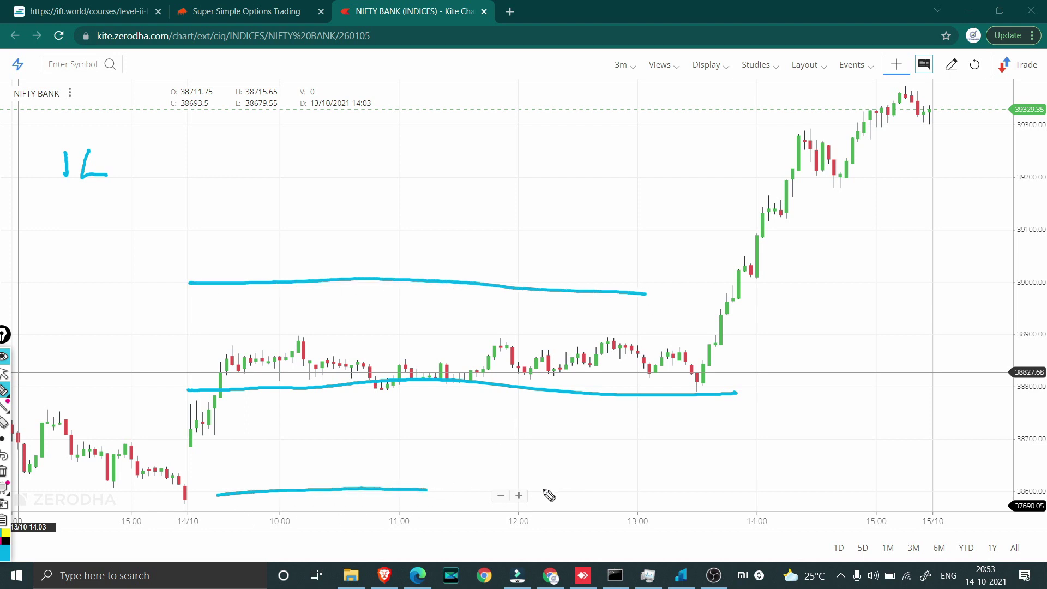
left_click_drag(529, 490, 666, 483)
left_click_drag(422, 495, 522, 489)
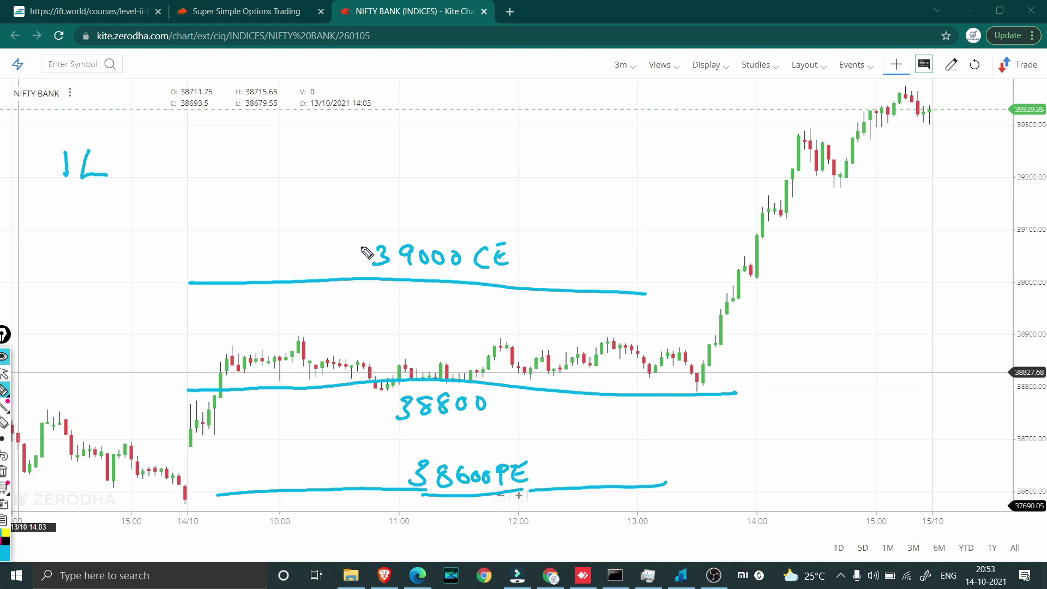
Step: Write the premium "100" twice above the 39000 line and circle the pair
mouse_move(260, 152)
left_mouse_down()
mouse_move(263, 173)
mouse_move(278, 155)
mouse_move(298, 156)
left_mouse_up()
left_click_drag(259, 200, 260, 218)
left_click_drag(280, 198, 300, 199)
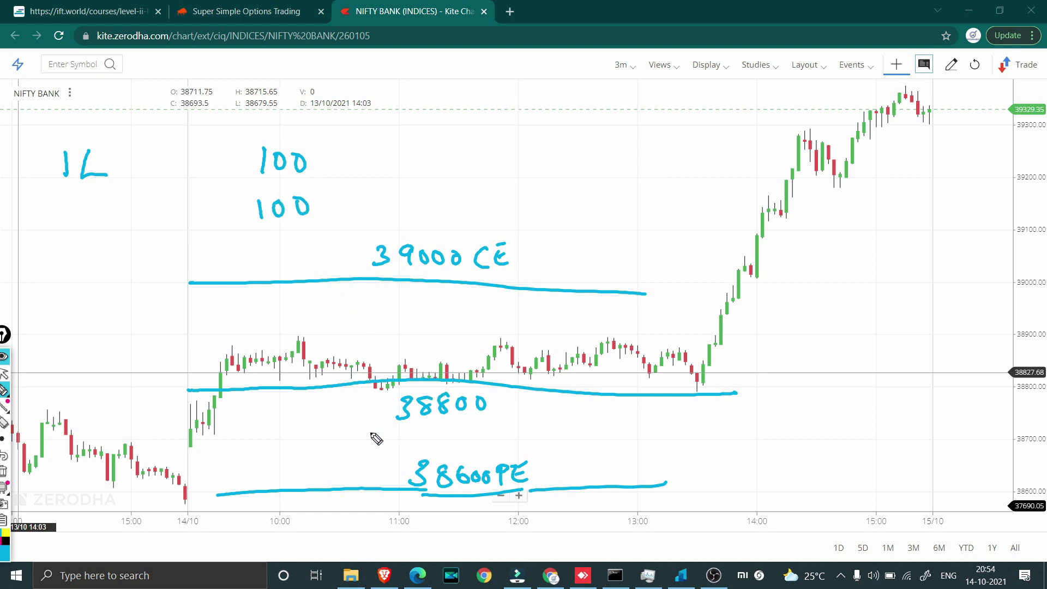
mouse_move(279, 135)
left_mouse_down()
mouse_move(302, 133)
mouse_move(272, 139)
mouse_move(355, 175)
mouse_move(297, 135)
left_mouse_up()
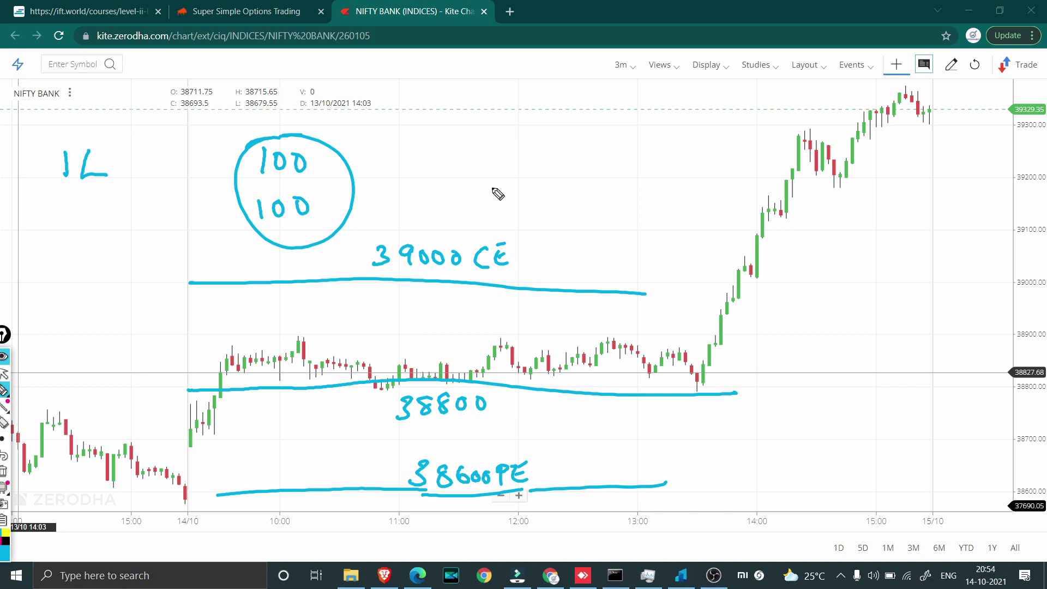
Step: Write two circled "40" premiums beside the 100s and an underlined "3000qty" next to them
mouse_move(494, 149)
left_mouse_down()
mouse_move(506, 160)
mouse_move(520, 137)
left_mouse_up()
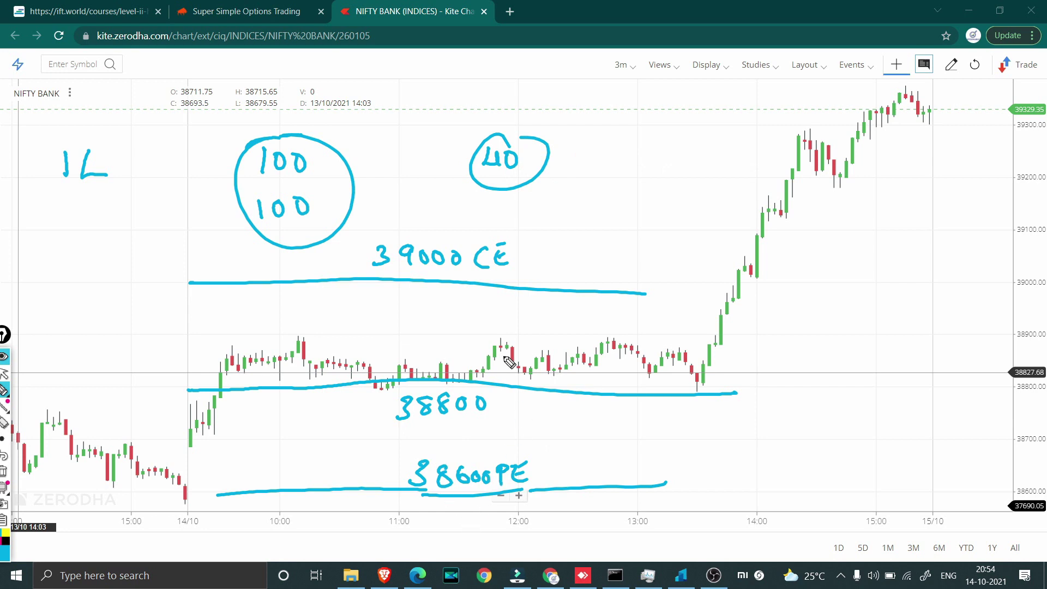
mouse_move(493, 200)
left_mouse_down()
mouse_move(506, 218)
mouse_move(524, 207)
mouse_move(515, 246)
mouse_move(537, 199)
left_mouse_up()
mouse_move(632, 163)
left_mouse_down()
mouse_move(630, 189)
mouse_move(666, 179)
mouse_move(738, 183)
mouse_move(761, 190)
mouse_move(774, 212)
left_mouse_up()
left_click_drag(656, 209, 777, 211)
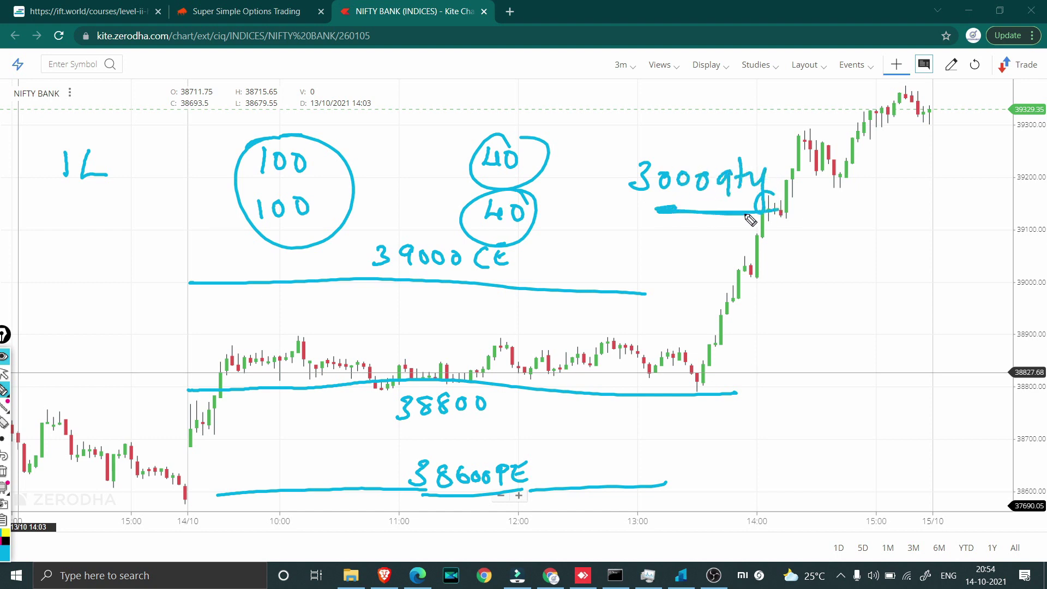
Step: Clear the chart drawings and outline the Breakeven at expiry values in the Sensibull strategy builder
left_click(3, 474)
key("alt+Tab")
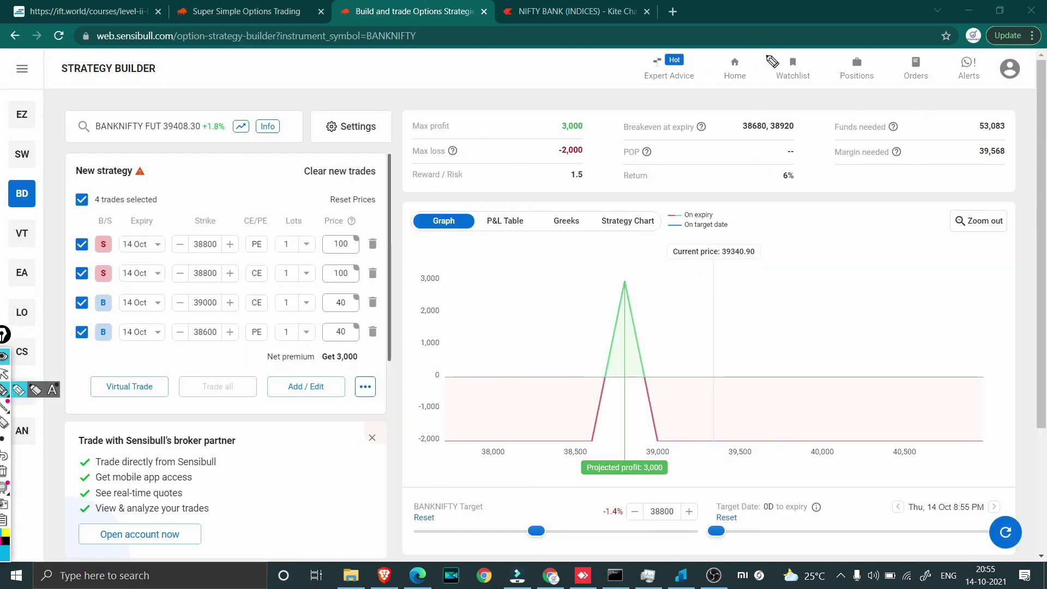
mouse_move(737, 106)
left_mouse_down()
mouse_move(736, 140)
mouse_move(809, 141)
left_mouse_up()
left_click_drag(736, 142, 819, 140)
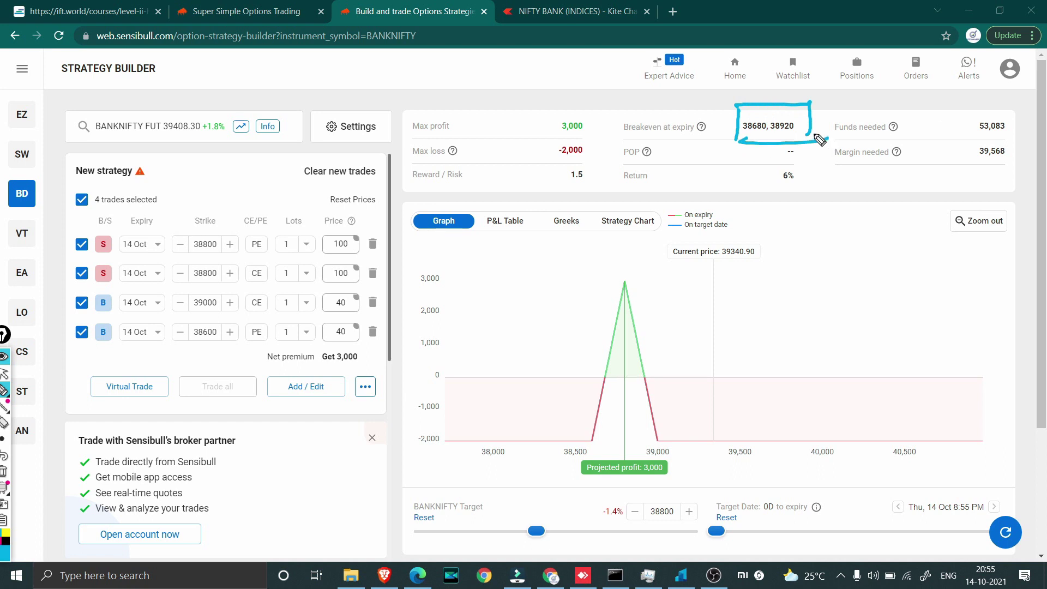
Step: Set the lots of all four strategy legs to 120
left_click(4, 376)
left_click(294, 246)
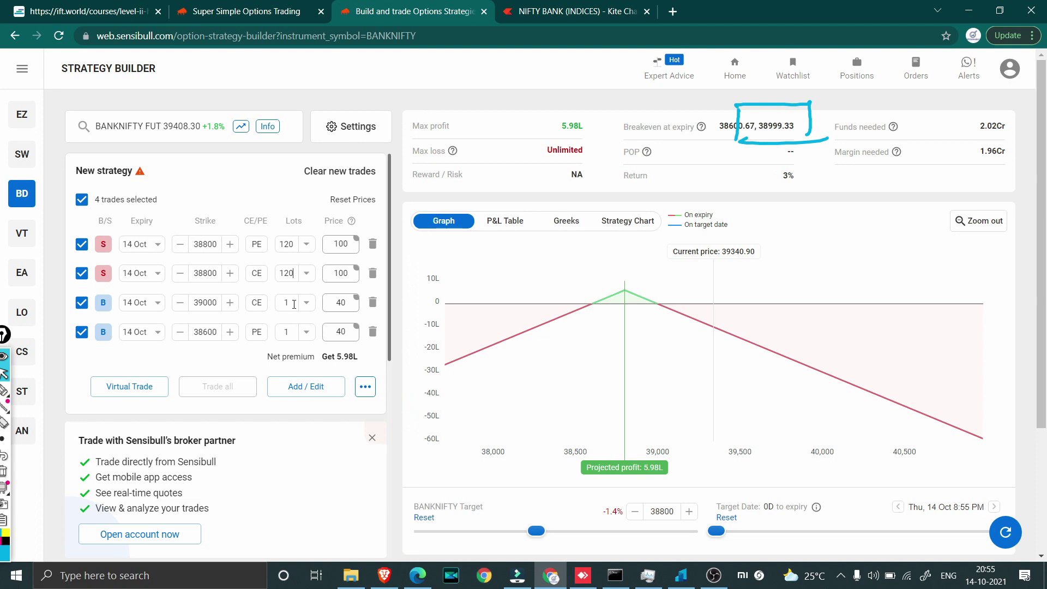
type("20")
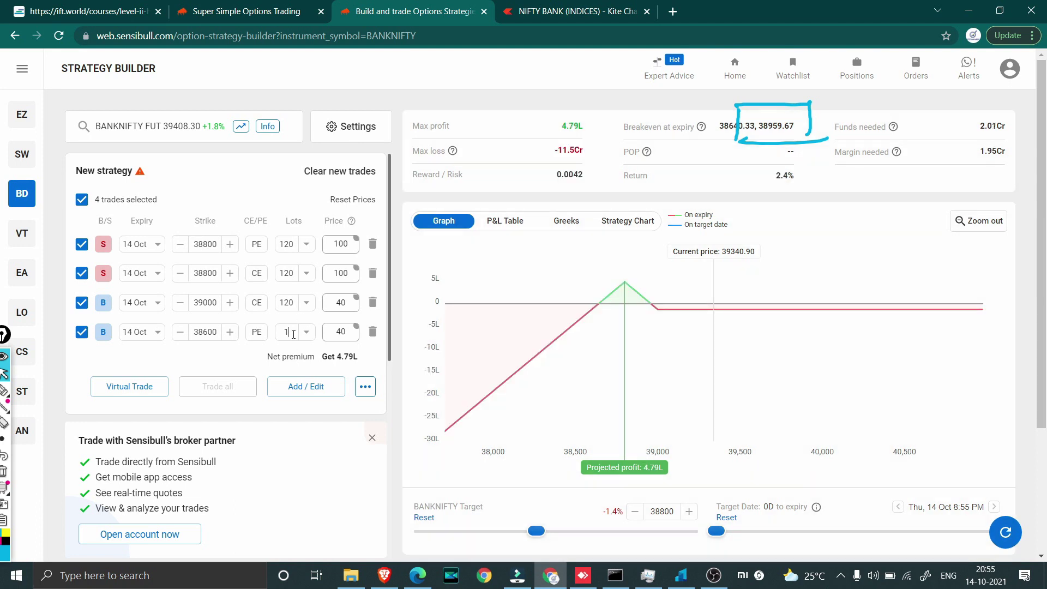
scroll(293, 334, "down", 1)
type("20")
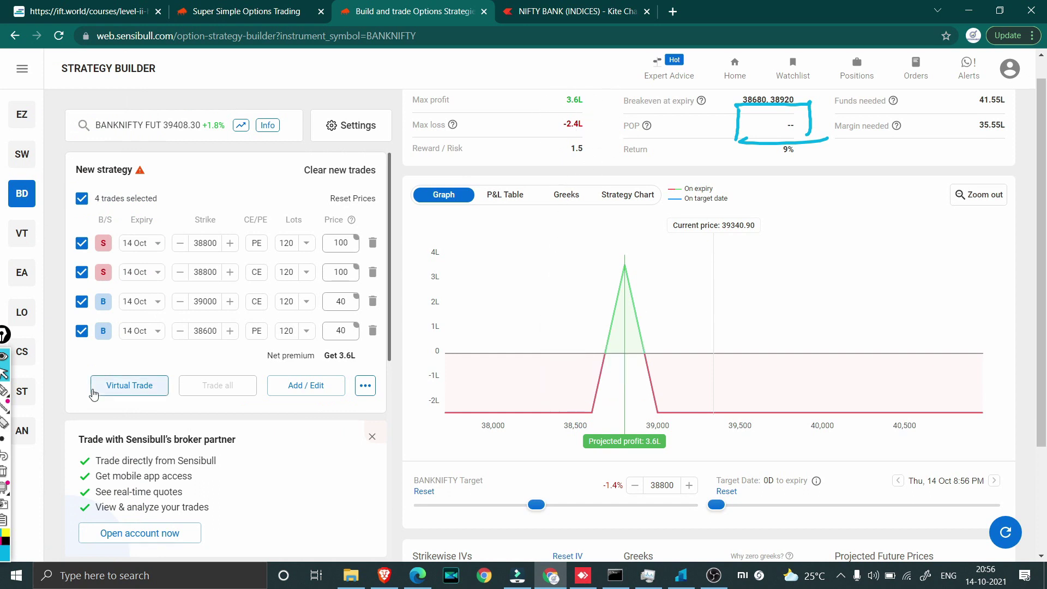
Step: Mark the upper breakeven point, near 38920, on the payoff graph with the pen
left_click(4, 393)
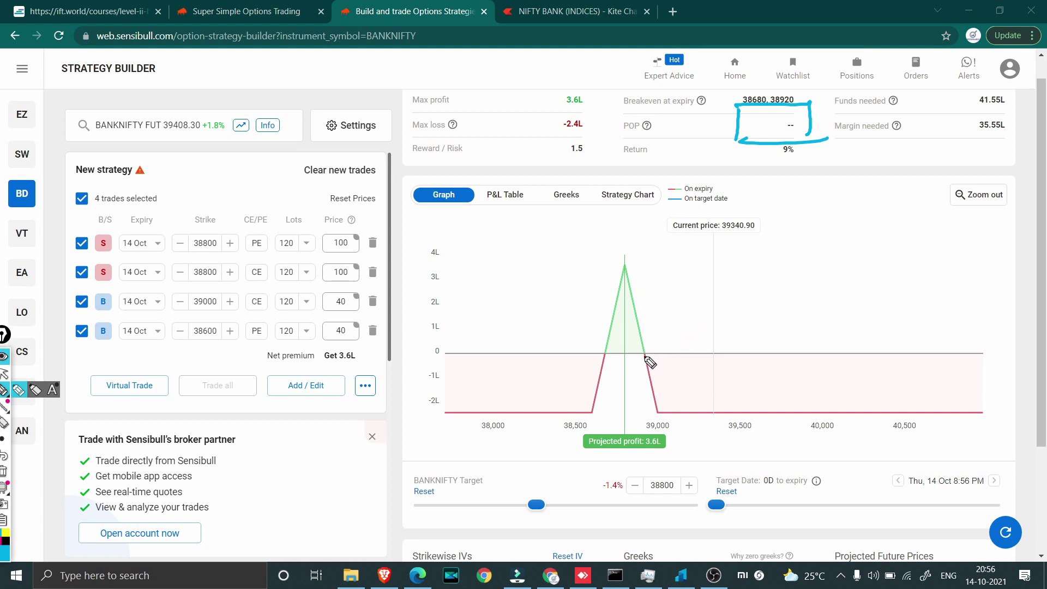
left_click_drag(652, 334, 654, 365)
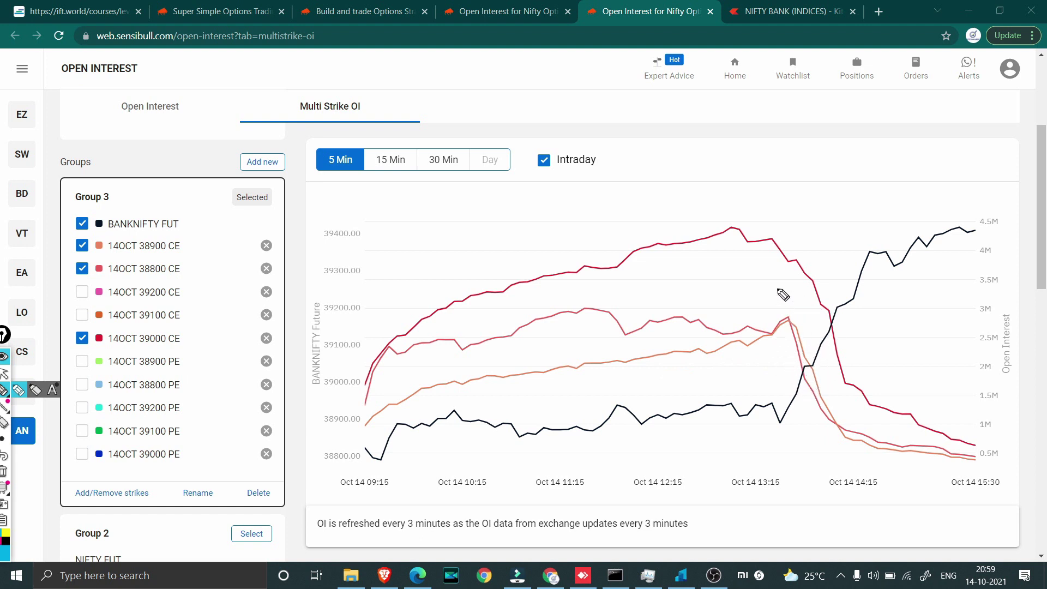
Step: Trace the falling 14OCT 39000 CE line on the Multi Strike OI chart and mark key points on the futures and OI lines
mouse_move(810, 366)
left_mouse_down()
mouse_move(797, 365)
mouse_move(811, 365)
left_mouse_up()
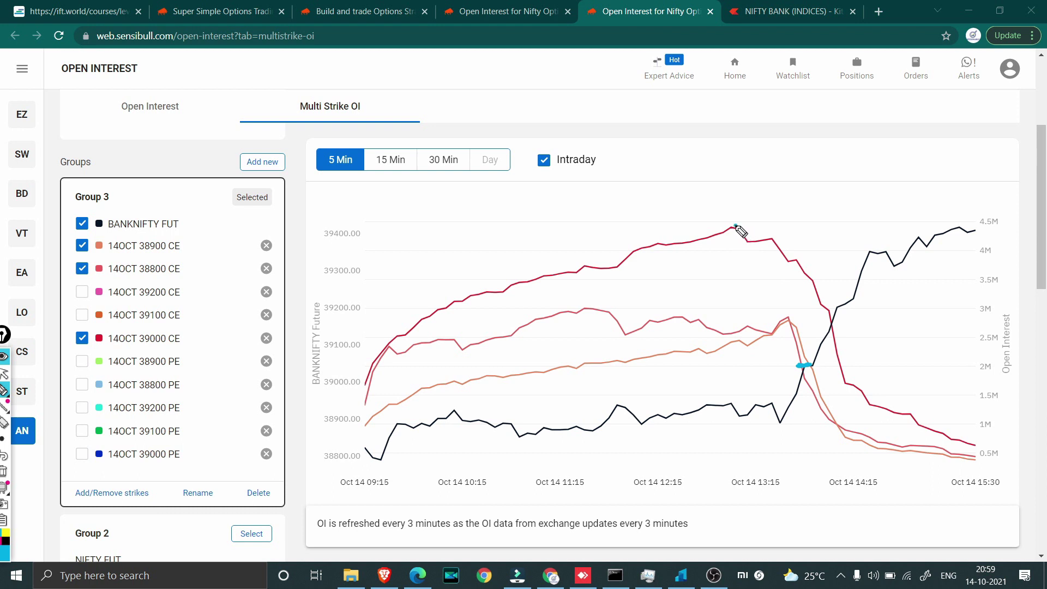
left_click_drag(736, 225, 782, 247)
left_click_drag(832, 331, 821, 333)
left_click_drag(785, 249, 825, 305)
left_click_drag(839, 383, 855, 379)
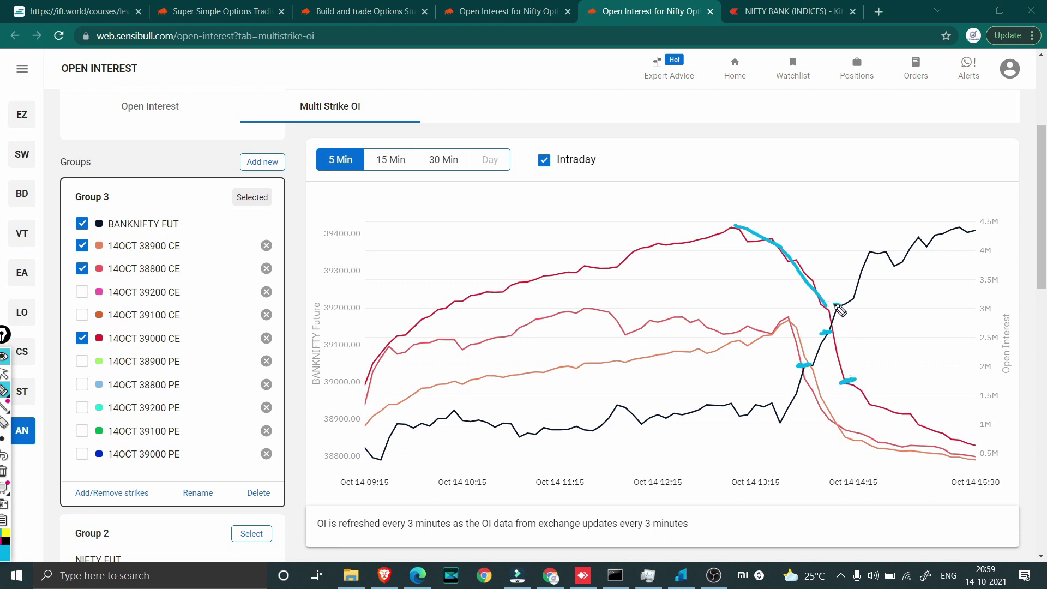
left_click_drag(826, 302, 859, 304)
left_click_drag(834, 381, 862, 379)
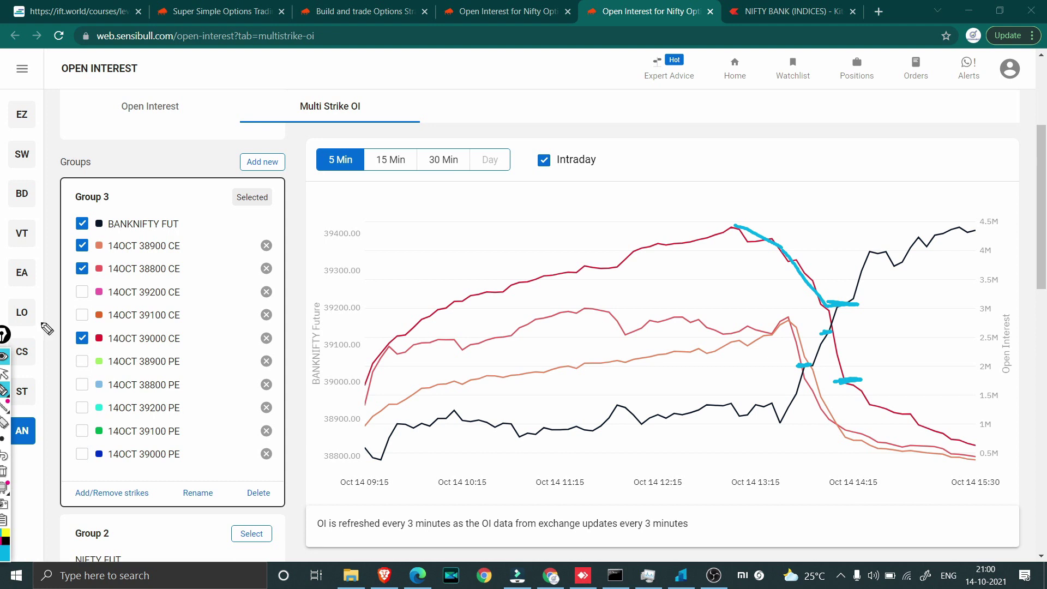
Step: Add a sell leg for the 14 Oct 39000 PE to the strategy in the Sensibull strategy builder
left_click(523, 10)
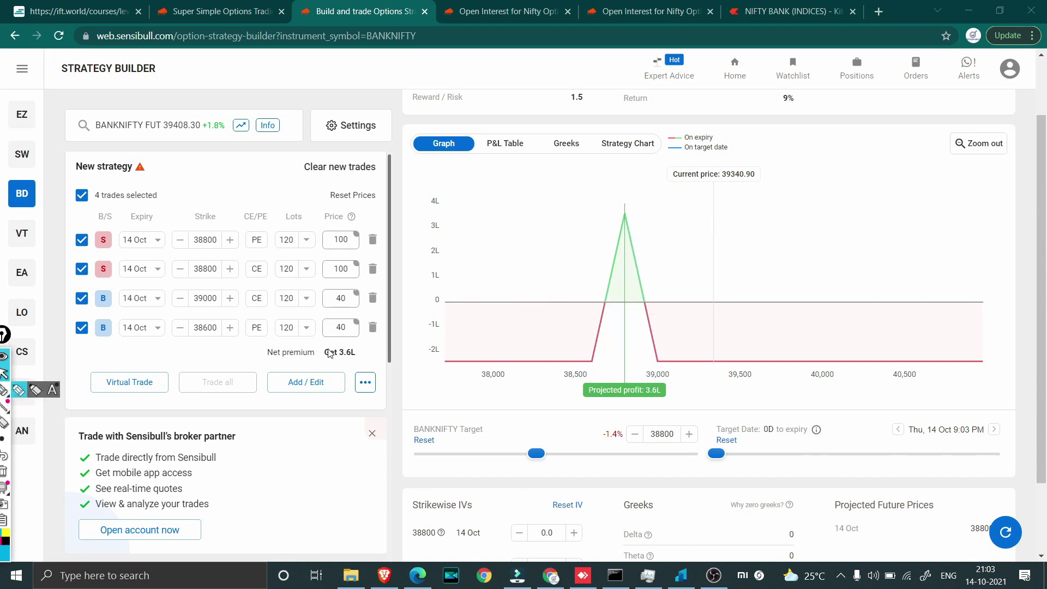
left_click(339, 390)
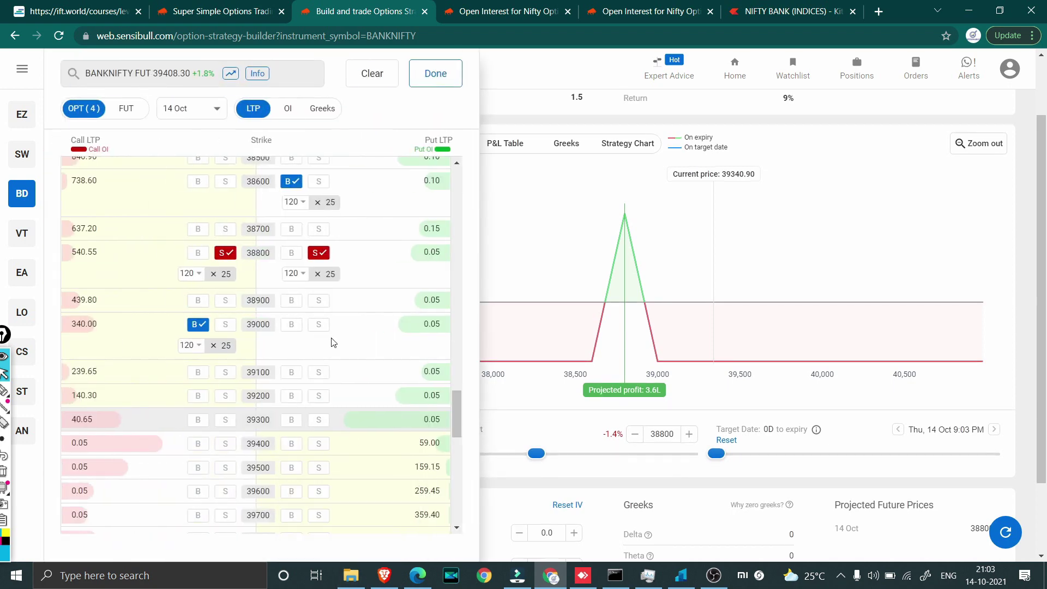
left_click(318, 323)
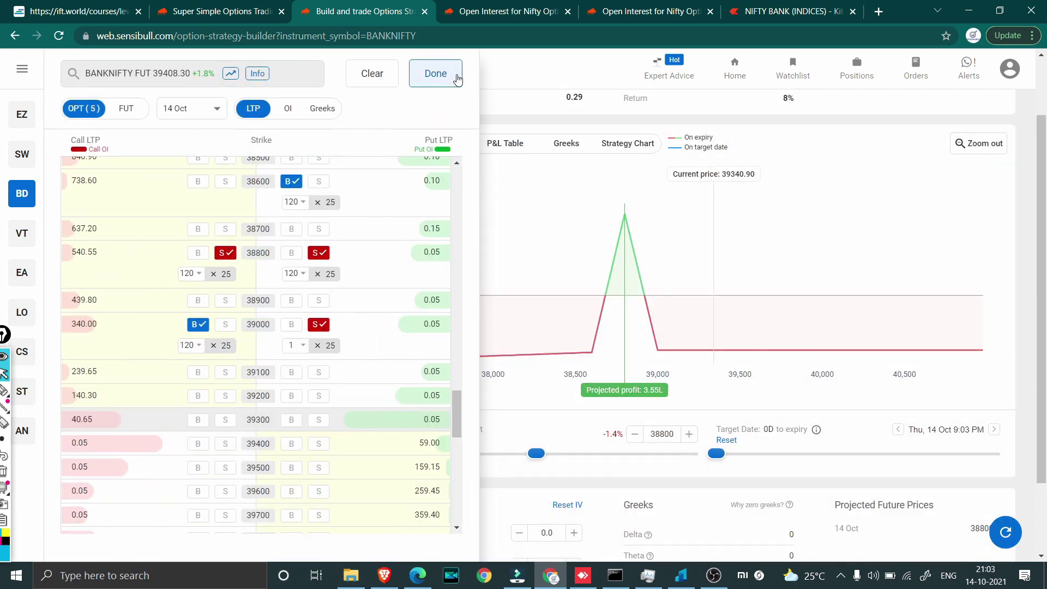
left_click(460, 76)
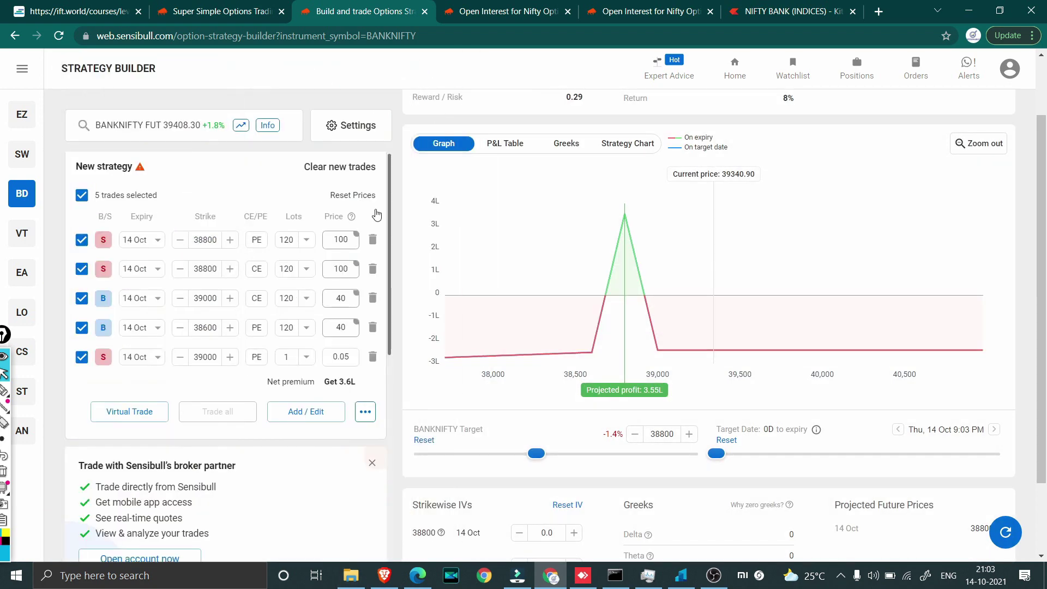
Step: Set the sold 39000 PE leg to 120 lots at a price of 35
left_click(296, 354)
scroll(296, 354, "down", 1)
type("20")
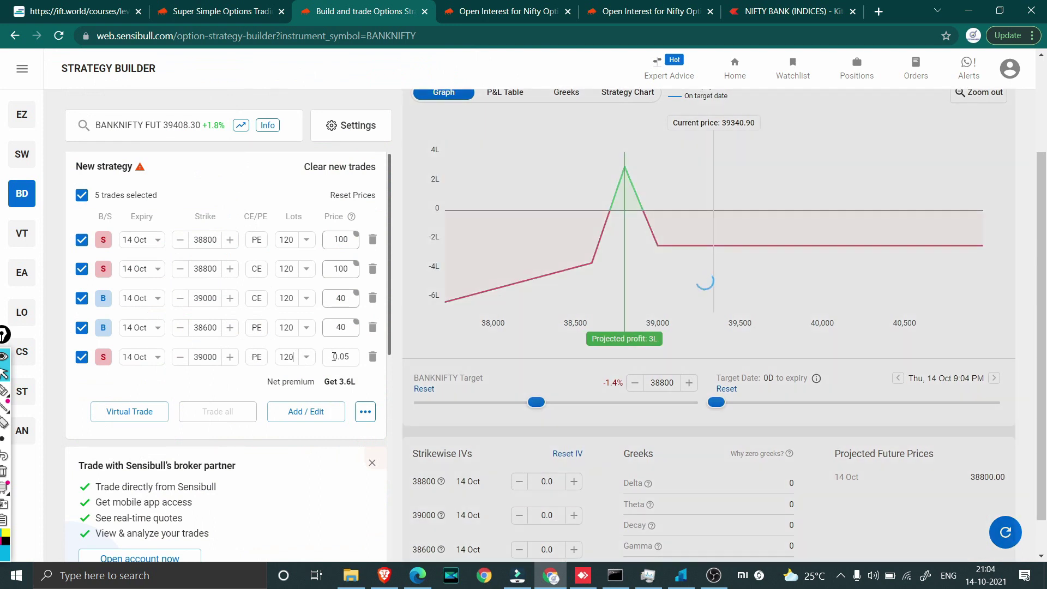
left_click(335, 357)
type("35")
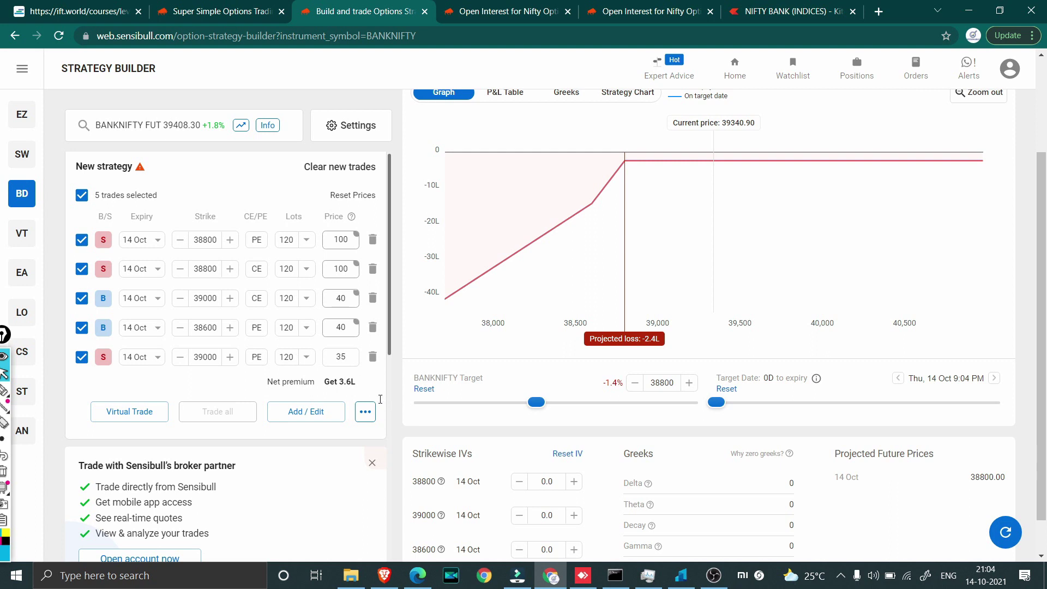
Step: Delete the sold 39000 PE leg from the strategy and handwrite "38900PE - 30" above the payoff graph
left_click(371, 360)
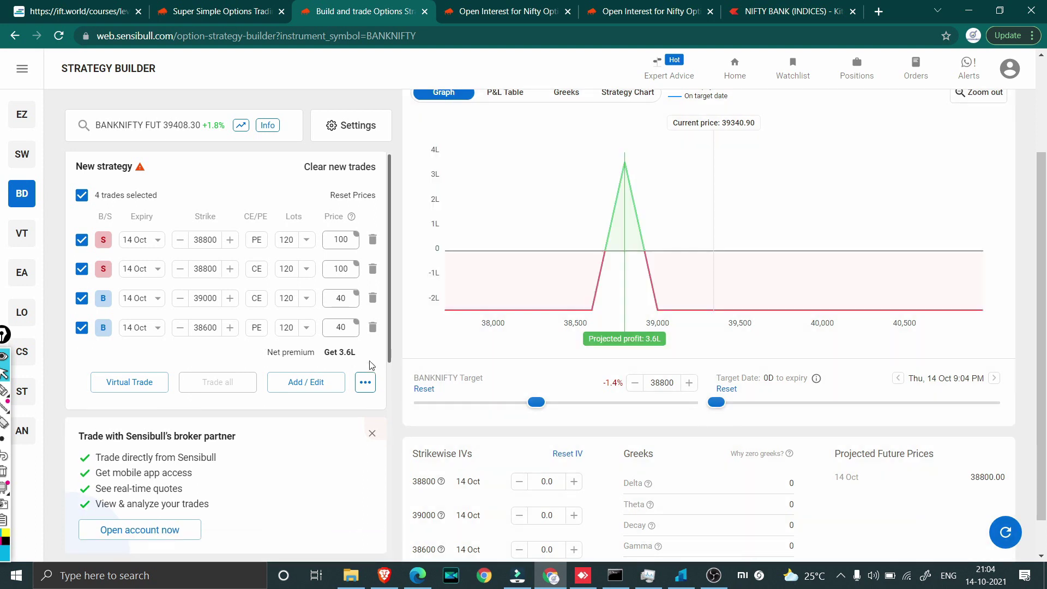
mouse_move(833, 257)
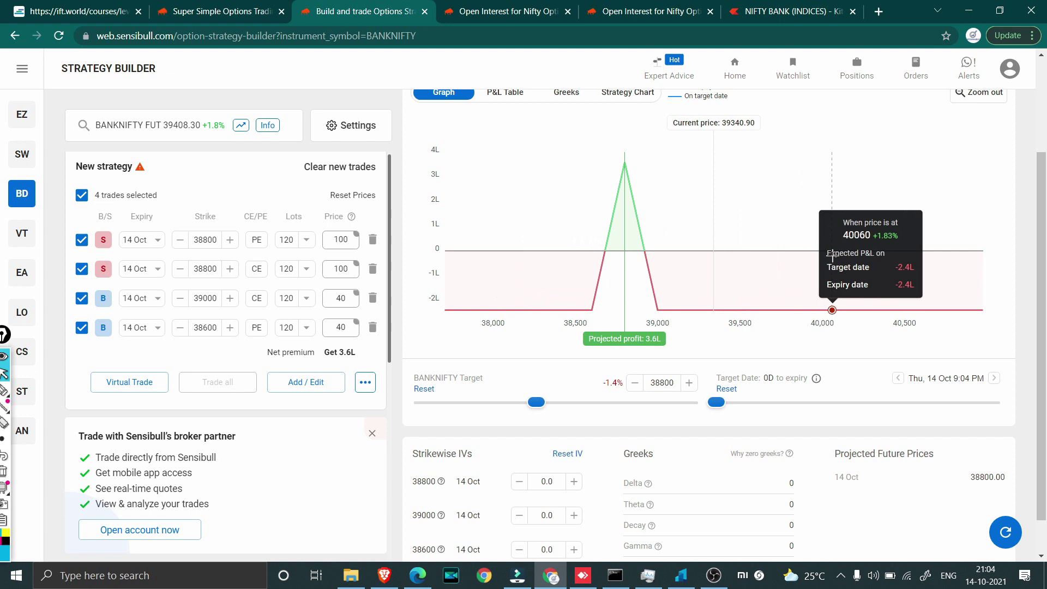
left_click(6, 390)
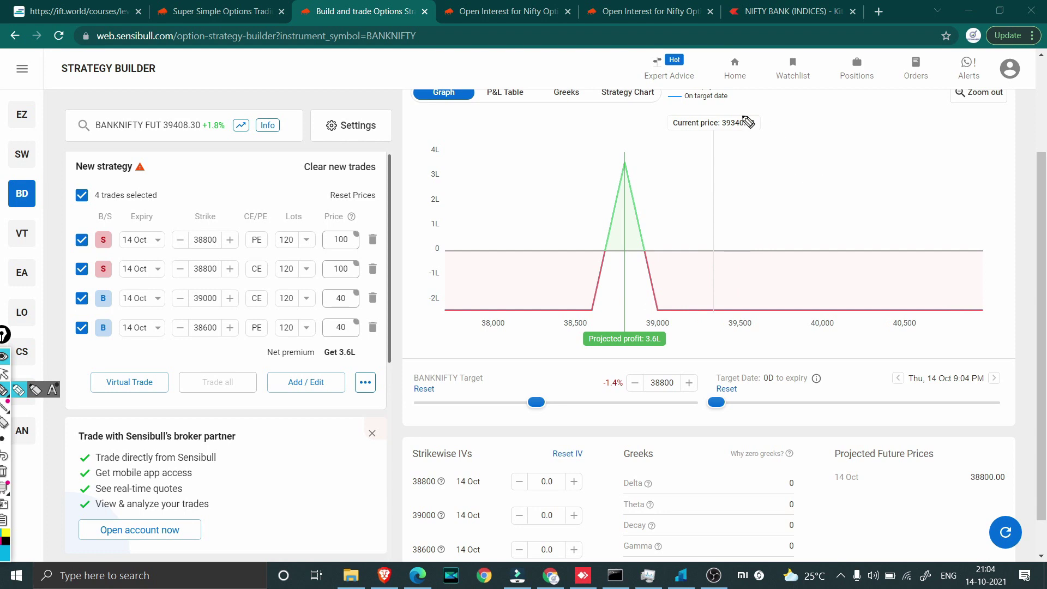
mouse_move(675, 152)
left_mouse_down()
mouse_move(689, 156)
mouse_move(674, 173)
mouse_move(750, 162)
mouse_move(843, 172)
mouse_move(871, 160)
left_mouse_up()
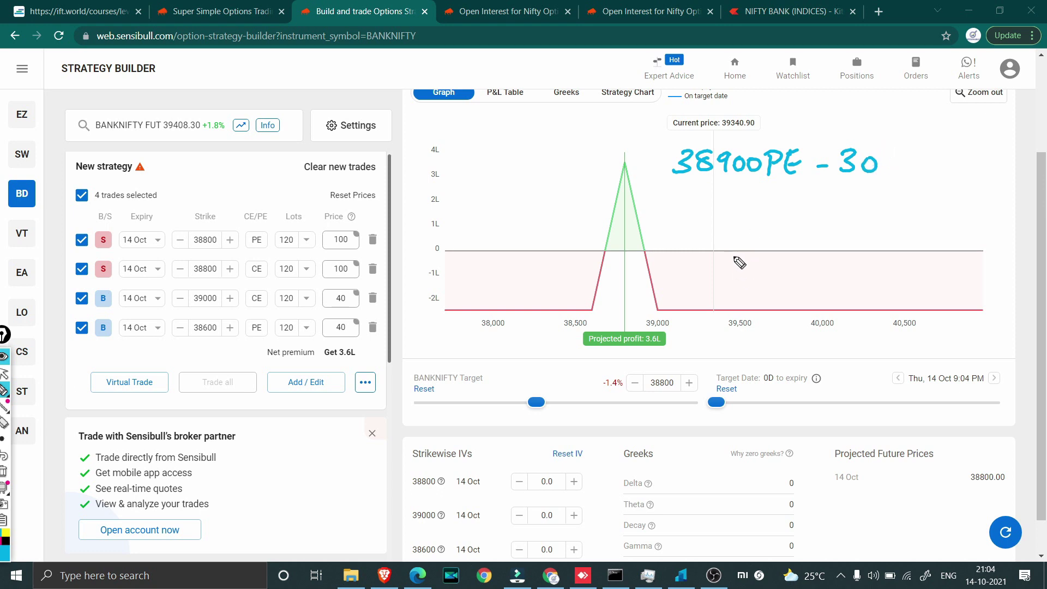
Step: Mark the loss depth with a double arrow, write "2.4/3K = 80 points" beside it, underline the result and circle 3K
mouse_move(728, 251)
left_mouse_down()
mouse_move(731, 311)
mouse_move(745, 296)
mouse_move(729, 251)
mouse_move(785, 294)
mouse_move(818, 289)
left_mouse_up()
left_click(793, 288)
left_click_drag(813, 278, 815, 299)
mouse_move(843, 262)
left_mouse_down()
mouse_move(832, 301)
mouse_move(859, 289)
mouse_move(844, 302)
left_mouse_up()
left_click_drag(863, 280, 860, 302)
mouse_move(876, 281)
left_mouse_down()
mouse_move(886, 299)
mouse_move(933, 288)
mouse_move(934, 297)
mouse_move(972, 279)
mouse_move(993, 299)
mouse_move(992, 285)
left_mouse_up()
mouse_move(1003, 288)
left_mouse_down()
mouse_move(1004, 311)
mouse_move(1015, 295)
left_mouse_up()
left_click_drag(1020, 289, 1046, 297)
left_click_drag(965, 314, 1046, 320)
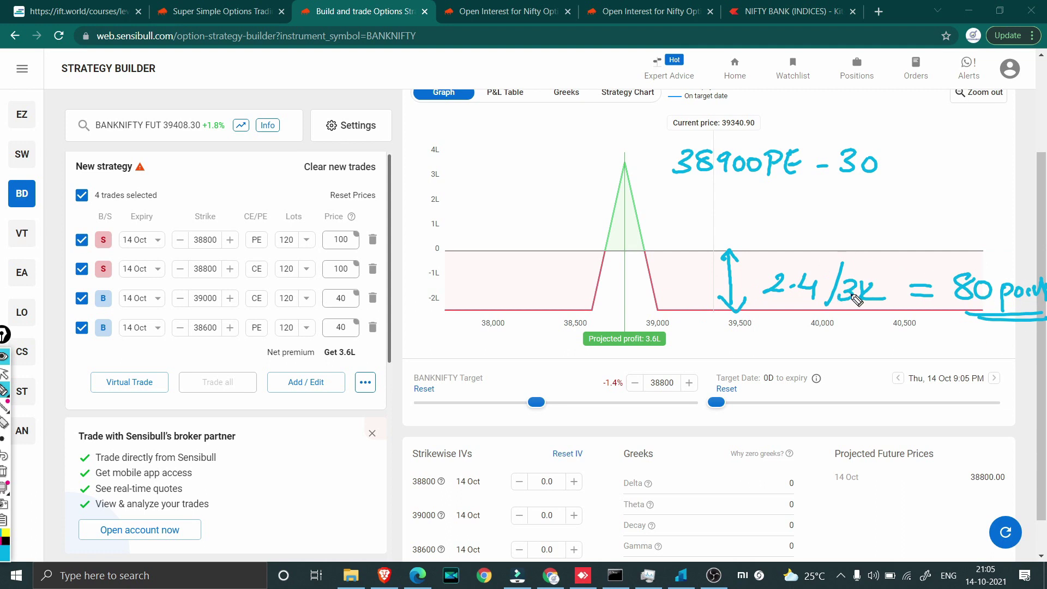
mouse_move(879, 273)
left_mouse_down()
mouse_move(867, 326)
mouse_move(878, 273)
left_mouse_up()
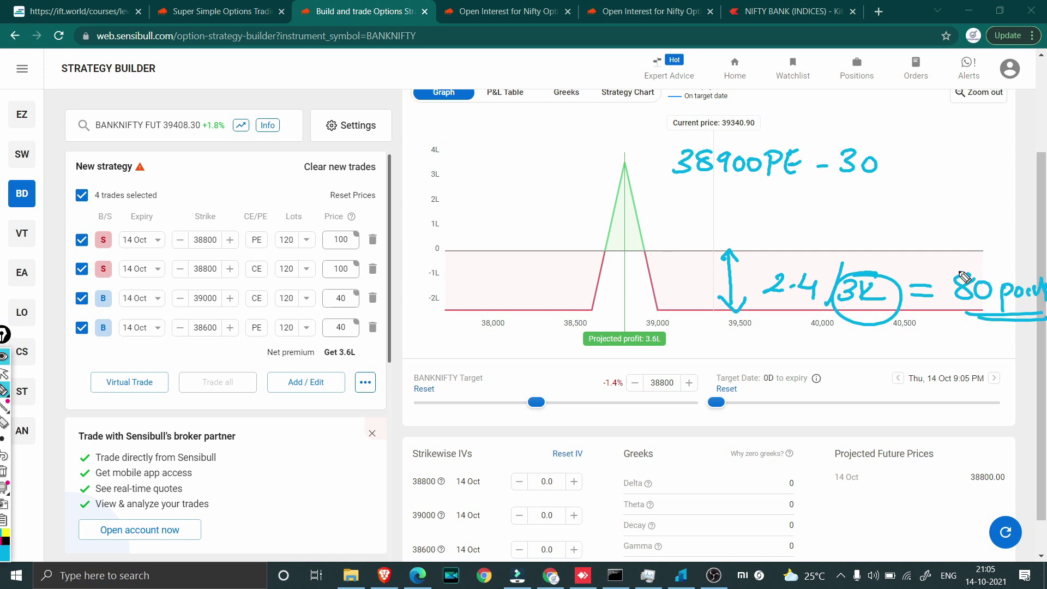
Step: Turn the 38900PE dash into an equals sign, write "39000PE = 40 x 6K" below it and underline 6K
left_click_drag(809, 171, 826, 170)
mouse_move(675, 197)
left_mouse_down()
mouse_move(670, 213)
mouse_move(703, 214)
mouse_move(724, 195)
mouse_move(792, 203)
mouse_move(798, 216)
mouse_move(833, 212)
left_mouse_up()
mouse_move(856, 193)
left_mouse_down()
mouse_move(871, 214)
mouse_move(877, 201)
mouse_move(908, 219)
mouse_move(883, 214)
left_mouse_up()
mouse_move(939, 191)
left_mouse_down()
mouse_move(926, 206)
mouse_move(982, 210)
left_mouse_up()
left_click_drag(909, 218, 985, 215)
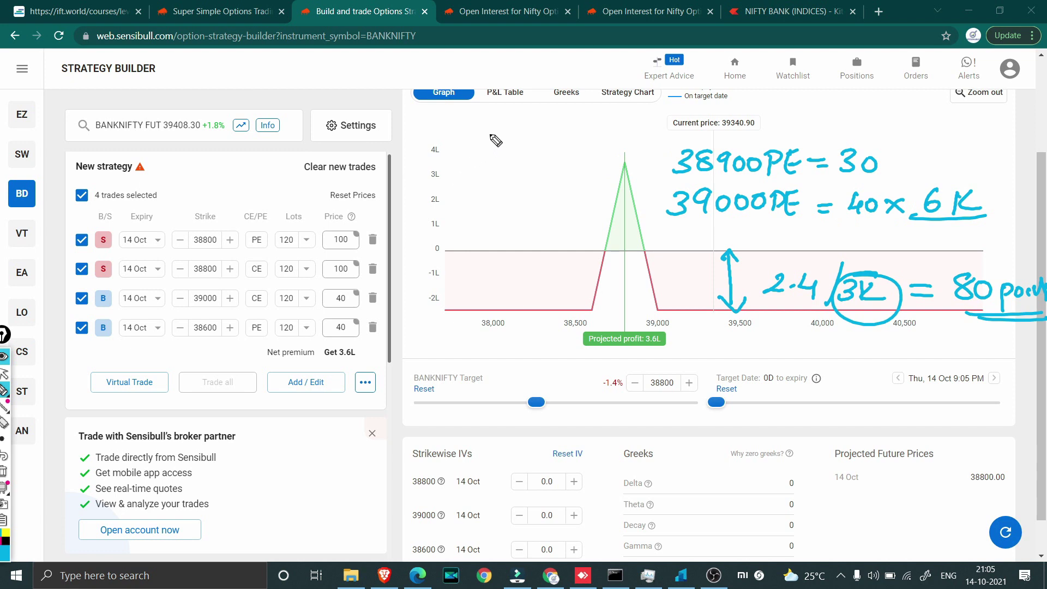
Step: Start a handwritten points column beside the payoff peak with 80 and 30, and circle the 80
mouse_move(489, 135)
left_mouse_down()
mouse_move(478, 143)
mouse_move(507, 157)
mouse_move(505, 138)
left_mouse_up()
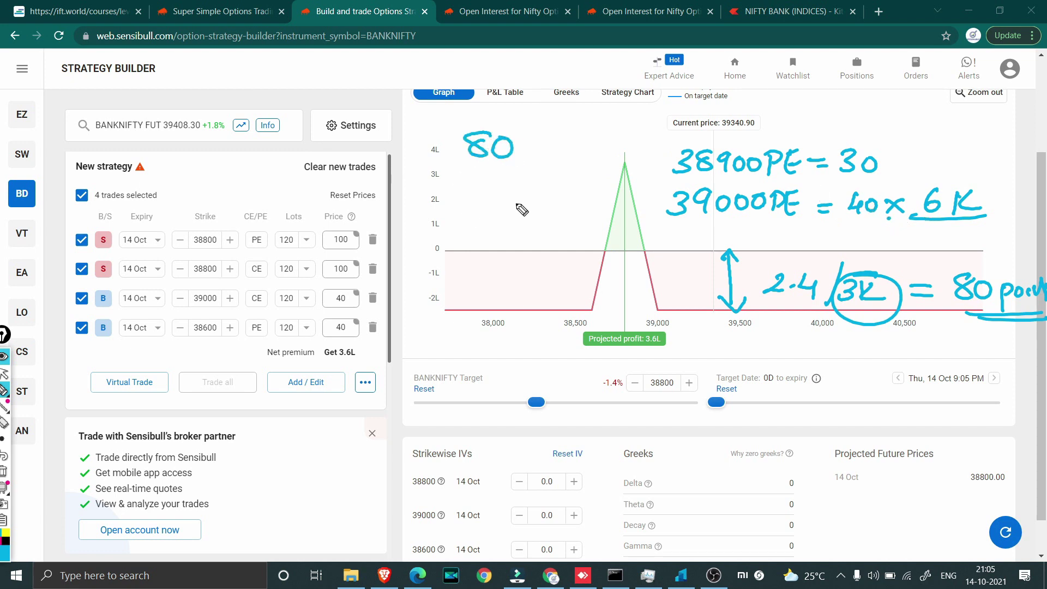
mouse_move(478, 186)
left_mouse_down()
mouse_move(468, 210)
mouse_move(506, 184)
left_mouse_up()
mouse_move(522, 127)
left_mouse_down()
mouse_move(448, 142)
mouse_move(474, 125)
left_mouse_up()
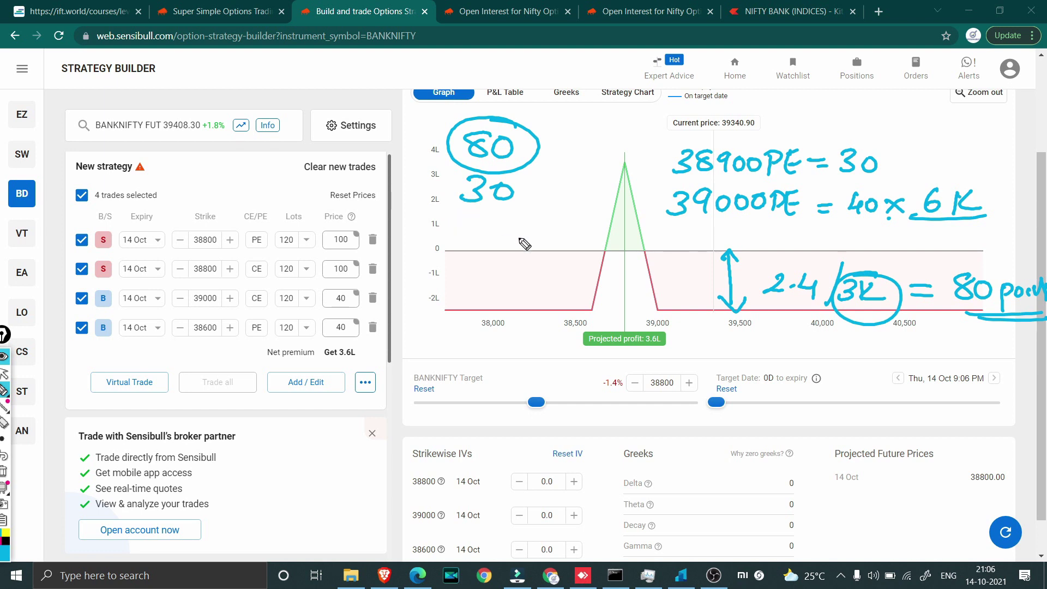
Step: Write "39100 = 30 x 3K", append "x 3K" to the 38900PE line and add another 30 to the points column
mouse_move(678, 237)
left_mouse_down()
mouse_move(676, 262)
mouse_move(715, 275)
mouse_move(744, 248)
mouse_move(815, 242)
left_mouse_up()
mouse_move(799, 252)
left_mouse_down()
mouse_move(867, 243)
mouse_move(844, 255)
mouse_move(915, 255)
left_mouse_up()
mouse_move(915, 239)
left_mouse_down()
mouse_move(897, 255)
mouse_move(958, 260)
left_mouse_up()
left_click_drag(981, 239, 982, 259)
mouse_move(898, 157)
left_mouse_down()
mouse_move(915, 172)
mouse_move(898, 171)
mouse_move(981, 167)
left_mouse_up()
mouse_move(465, 225)
left_mouse_down()
mouse_move(485, 235)
mouse_move(460, 251)
mouse_move(493, 246)
left_mouse_up()
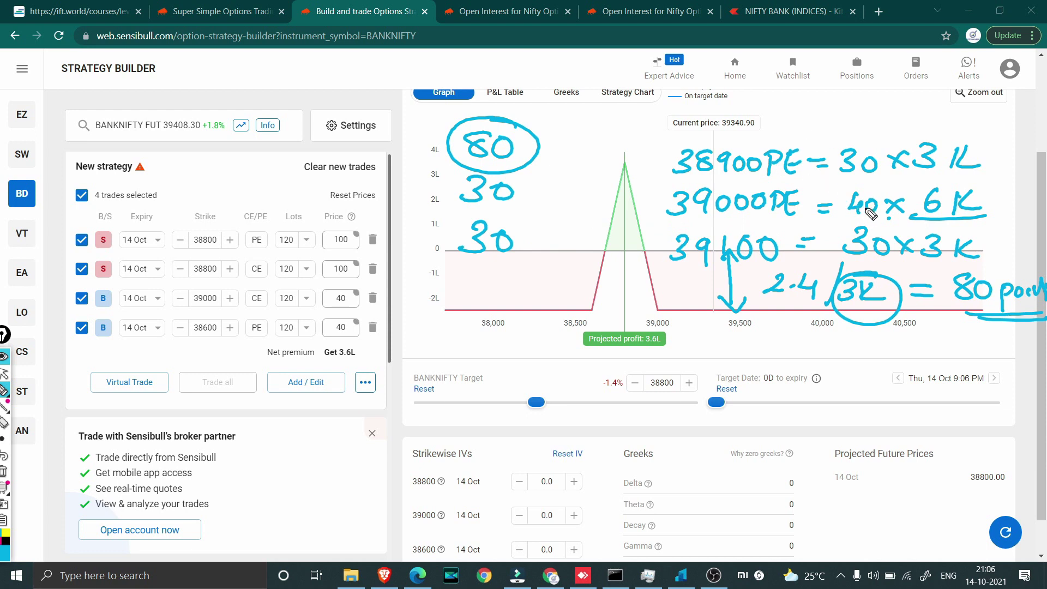
Step: Draw two branches from the circled 80 and label each one 40
left_click_drag(535, 131, 564, 123)
left_click_drag(542, 162, 564, 161)
mouse_move(570, 110)
left_mouse_down()
mouse_move(600, 131)
mouse_move(594, 172)
mouse_move(620, 174)
left_mouse_up()
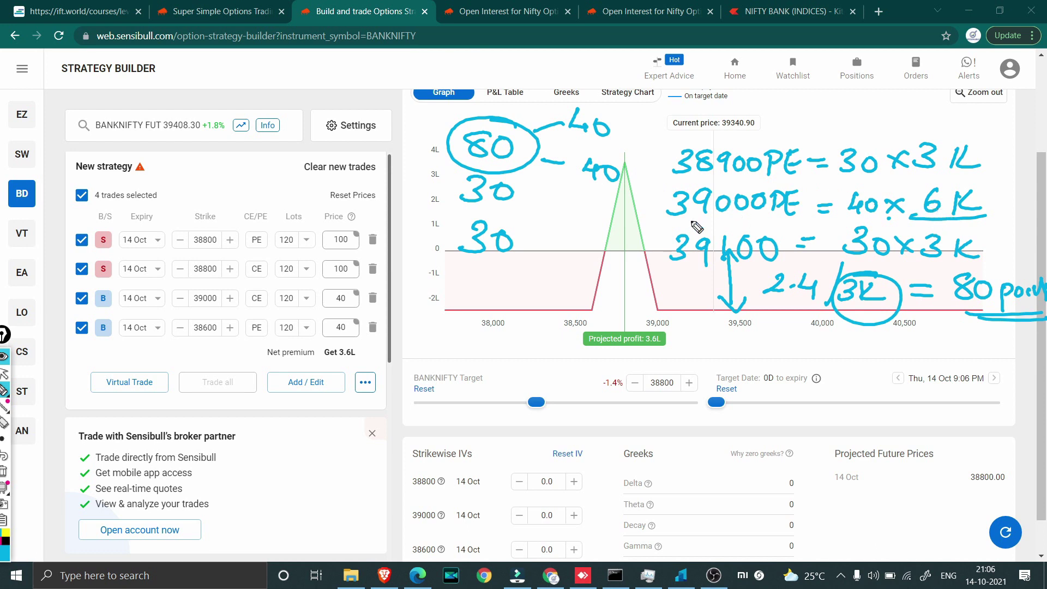
Step: Write "39200 = 30" below the other strike notes and add a matching 30 to the points column
mouse_move(676, 334)
left_mouse_down()
mouse_move(674, 361)
mouse_move(721, 355)
mouse_move(714, 371)
mouse_move(754, 360)
mouse_move(762, 343)
mouse_move(859, 338)
mouse_move(875, 364)
mouse_move(920, 350)
left_mouse_up()
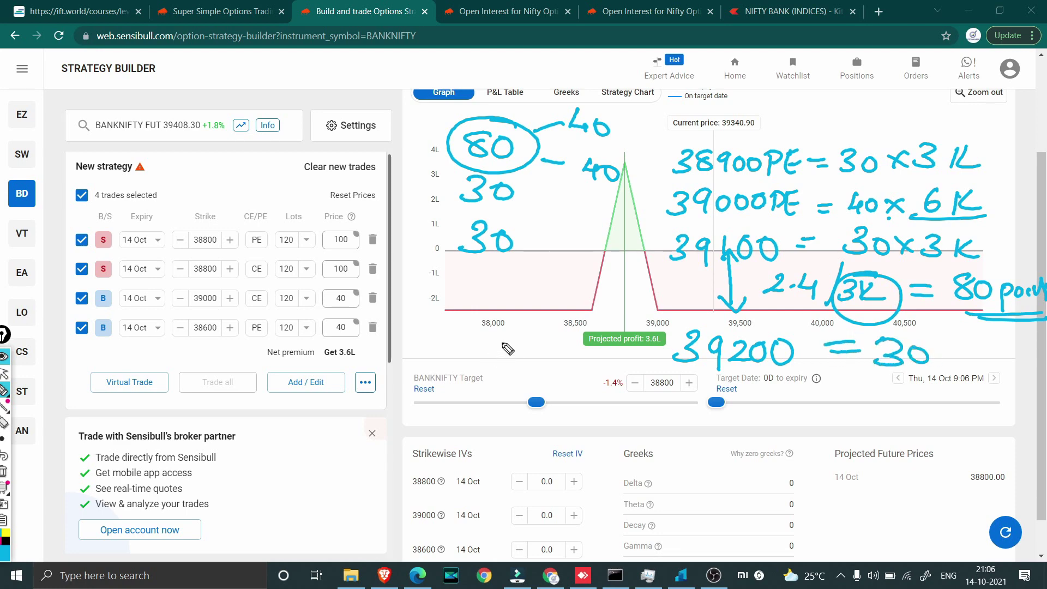
mouse_move(471, 290)
left_mouse_down()
mouse_move(491, 303)
mouse_move(467, 317)
left_mouse_up()
mouse_move(512, 297)
left_mouse_down()
mouse_move(502, 311)
mouse_move(523, 299)
mouse_move(512, 296)
left_mouse_up()
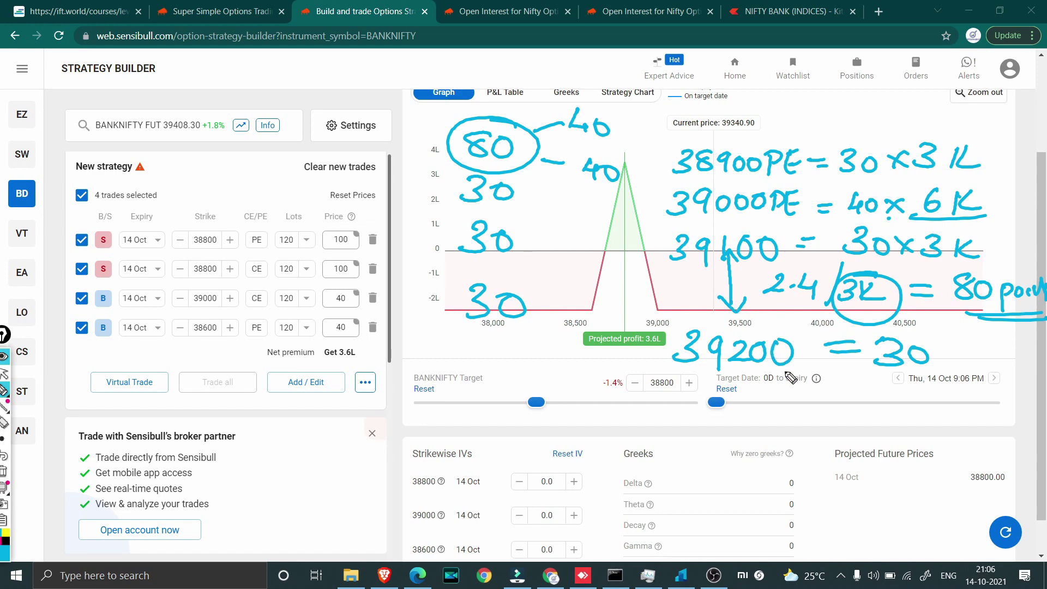
Step: Handwrite 39300 below the 39200 note and underline it
mouse_move(759, 419)
left_mouse_down()
mouse_move(766, 433)
mouse_move(752, 447)
mouse_move(823, 439)
mouse_move(843, 424)
left_mouse_up()
left_click_drag(861, 421, 859, 423)
left_click_drag(754, 461, 870, 459)
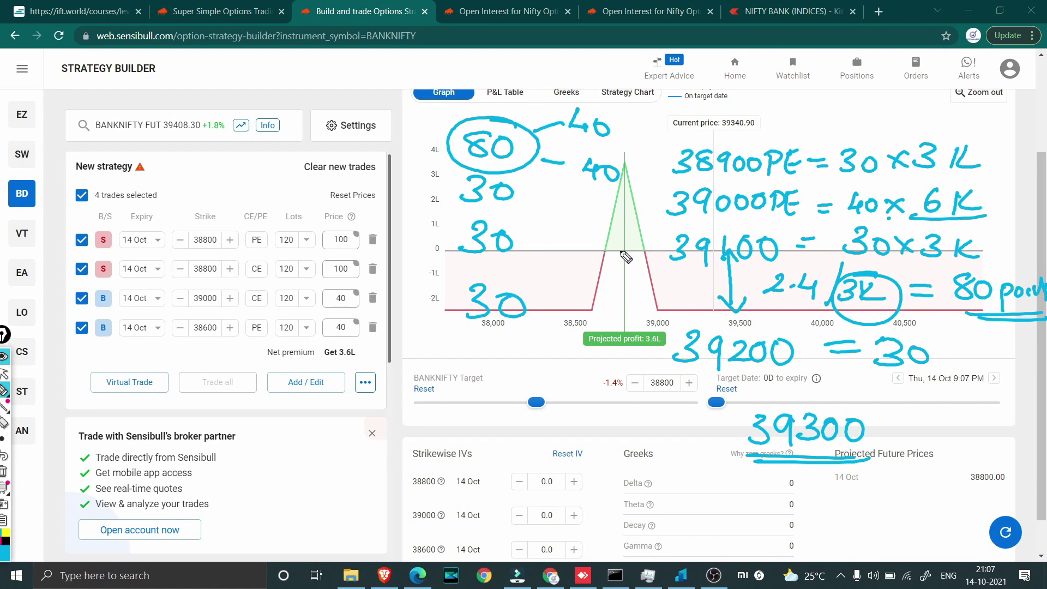
Step: Rule off the points column, write and circle the total "170 points" under it, and frame the "80 points" note
left_click_drag(436, 335, 539, 331)
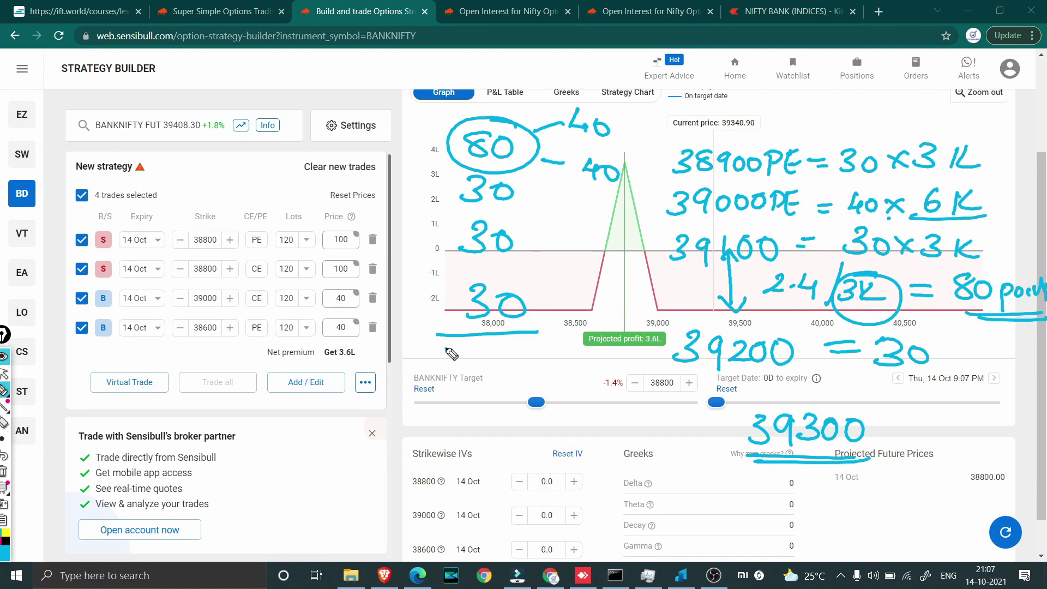
left_click_drag(436, 384, 446, 348)
mouse_move(457, 352)
left_mouse_down()
mouse_move(462, 377)
mouse_move(570, 376)
left_mouse_up()
mouse_move(584, 357)
left_mouse_down()
mouse_move(576, 377)
mouse_move(437, 393)
mouse_move(578, 404)
left_mouse_up()
mouse_move(949, 266)
left_mouse_down()
mouse_move(939, 321)
mouse_move(1044, 265)
left_mouse_up()
left_click_drag(925, 325, 1044, 327)
mouse_move(606, 342)
left_mouse_down()
mouse_move(551, 329)
mouse_move(595, 383)
mouse_move(526, 341)
left_mouse_up()
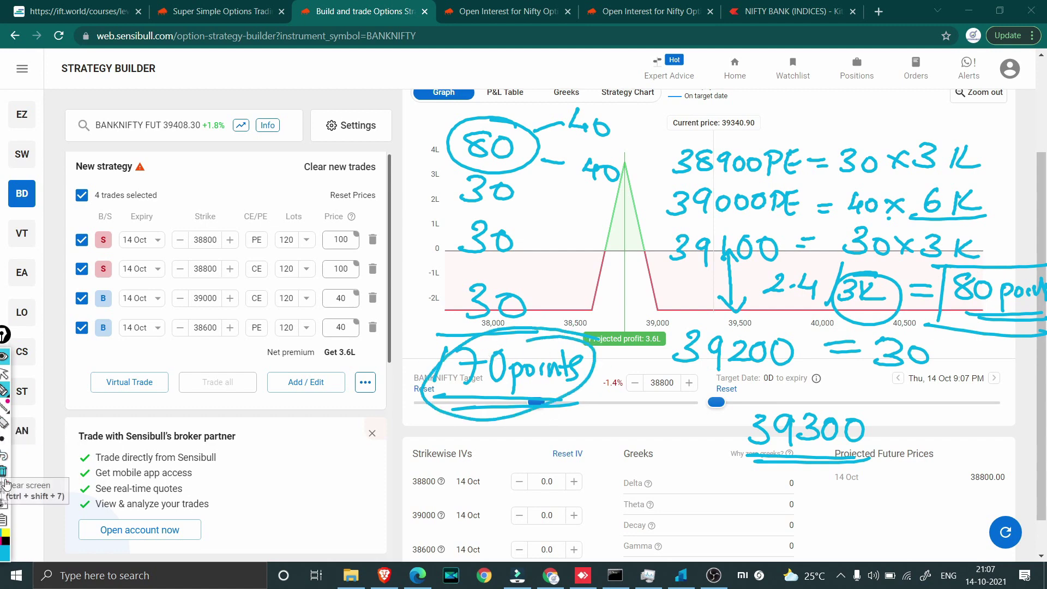
Step: Clear all pen annotations and handwrite the net calculation "170-80 = 90p x 3K" on the graph
left_click(3, 470)
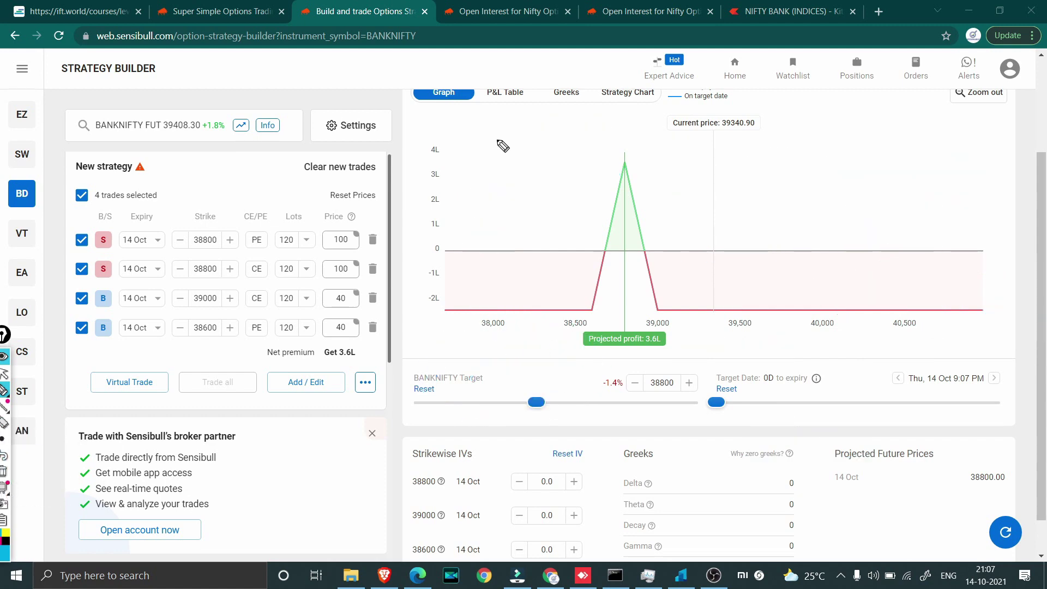
mouse_move(472, 114)
left_mouse_down()
mouse_move(471, 139)
mouse_move(514, 119)
mouse_move(557, 125)
left_mouse_up()
mouse_move(578, 115)
left_mouse_down()
mouse_move(572, 131)
mouse_move(577, 116)
left_mouse_up()
left_click_drag(597, 117, 597, 119)
left_click_drag(727, 170, 744, 170)
mouse_move(731, 174)
left_mouse_down()
mouse_move(784, 188)
mouse_move(807, 167)
mouse_move(827, 189)
mouse_move(829, 175)
mouse_move(878, 175)
left_mouse_up()
mouse_move(875, 154)
left_mouse_down()
mouse_move(862, 177)
mouse_move(950, 180)
left_mouse_up()
Step: Handwrite the product "= 2.7L" below the 90p x 3K line
left_click(733, 237)
mouse_move(731, 224)
left_mouse_down()
mouse_move(750, 225)
mouse_move(750, 235)
left_mouse_up()
mouse_move(771, 224)
left_mouse_down()
mouse_move(797, 244)
mouse_move(845, 224)
mouse_move(830, 247)
left_mouse_up()
left_click(809, 234)
mouse_move(857, 220)
left_mouse_down()
mouse_move(856, 234)
mouse_move(888, 239)
left_mouse_up()
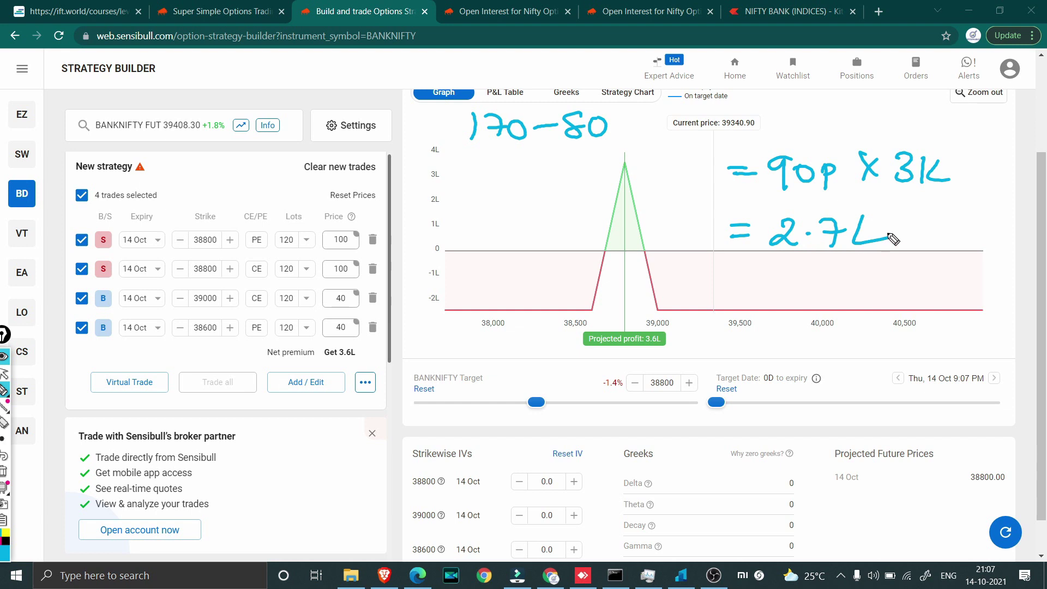
Step: Write "= 1L" below 2.7L, rule a line under it, and write the underlined sum 3.7L
left_click_drag(735, 288, 755, 288)
left_click_drag(734, 300, 797, 297)
left_click_drag(817, 272, 845, 296)
left_click_drag(745, 312, 876, 309)
left_click_drag(768, 339, 767, 364)
left_click(801, 357)
mouse_move(817, 339)
left_mouse_down()
mouse_move(830, 364)
mouse_move(863, 358)
left_mouse_up()
mouse_move(853, 334)
left_mouse_down()
mouse_move(854, 365)
mouse_move(885, 361)
left_mouse_up()
left_click_drag(742, 387, 878, 380)
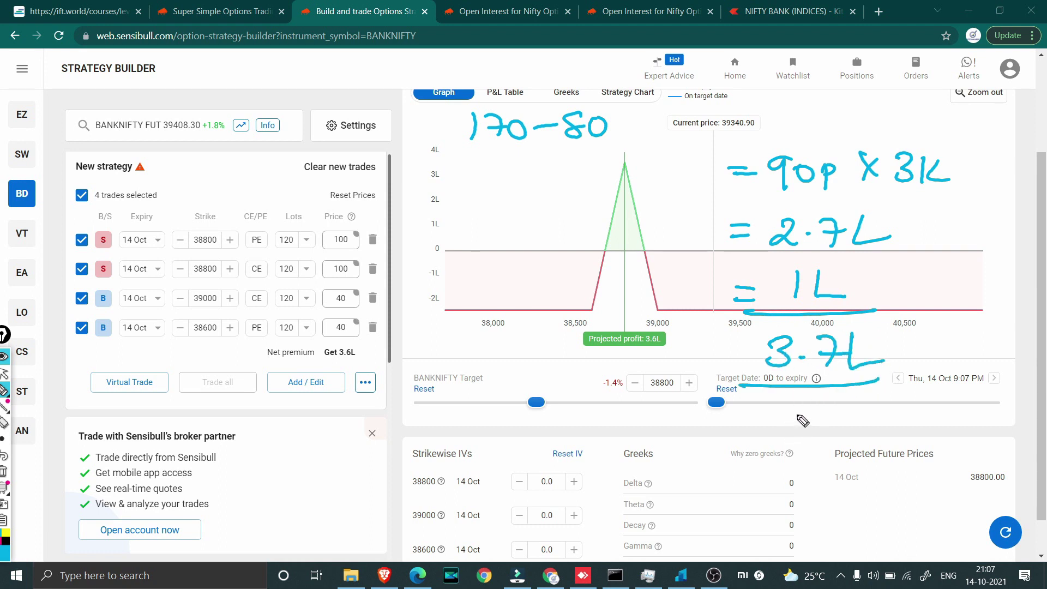
Step: Switch to Firstock and filter the position book to the 21-OCT-2021 expiry
left_click(4, 373)
left_click(681, 575)
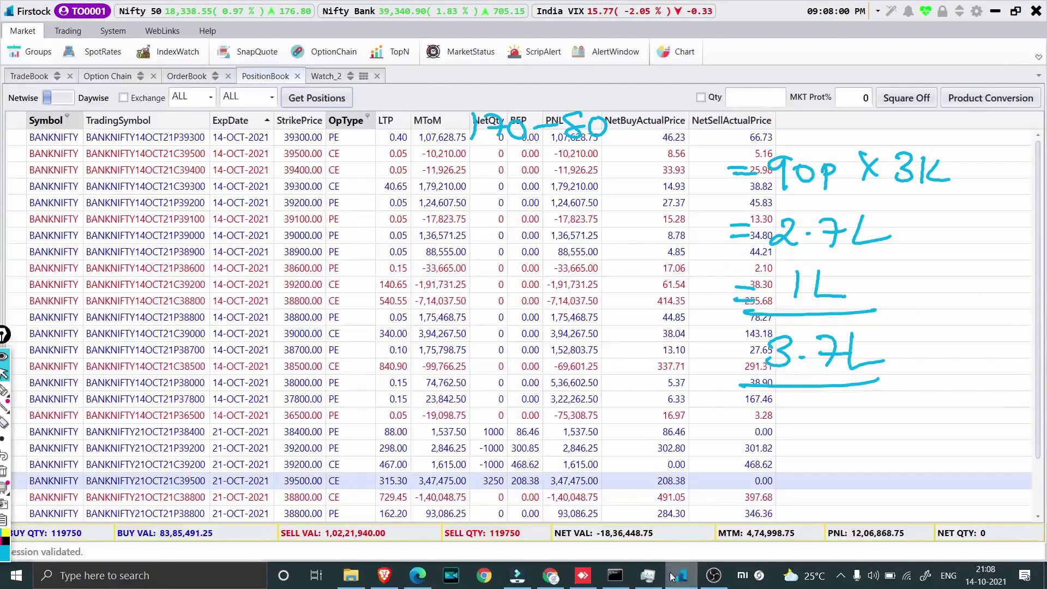
left_click(253, 119)
left_click(265, 204)
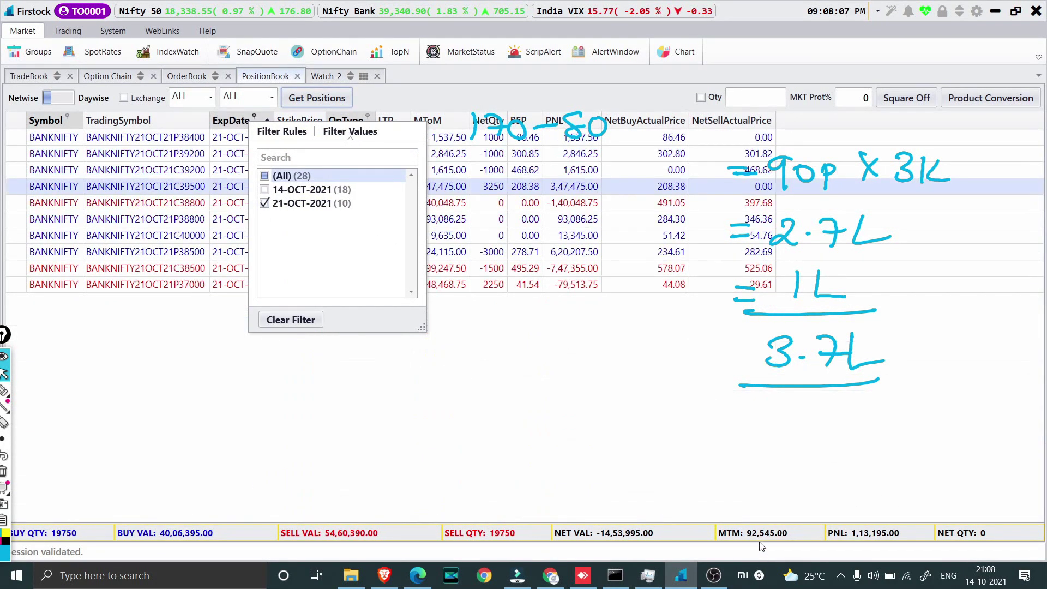
Step: Handwrite 92 with the pen below the underlined 3.7L sum
left_click(4, 404)
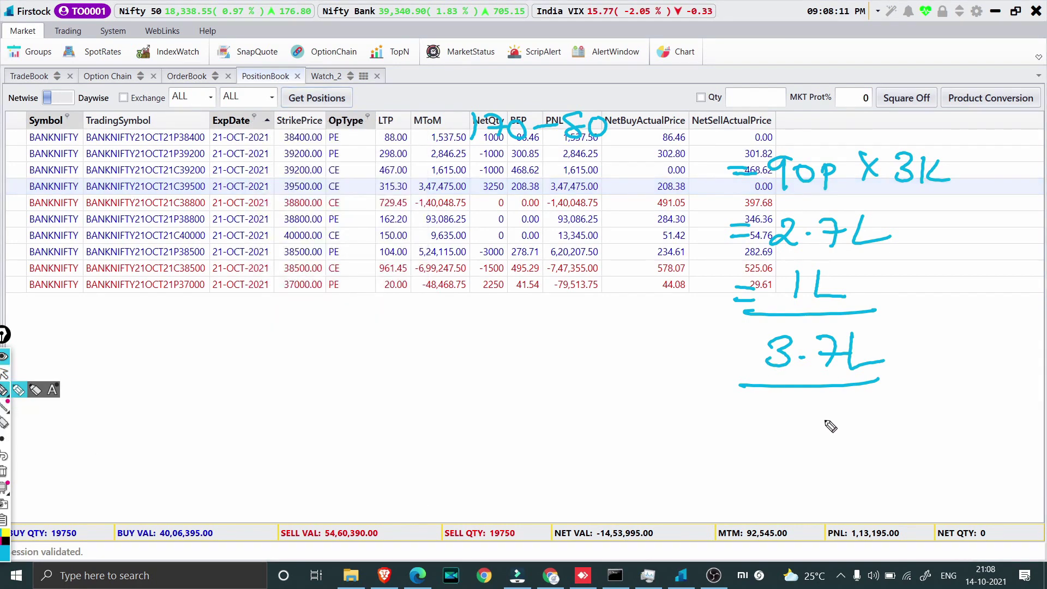
mouse_move(801, 408)
left_mouse_down()
mouse_move(786, 414)
mouse_move(783, 446)
left_mouse_up()
left_click_drag(806, 413, 811, 435)
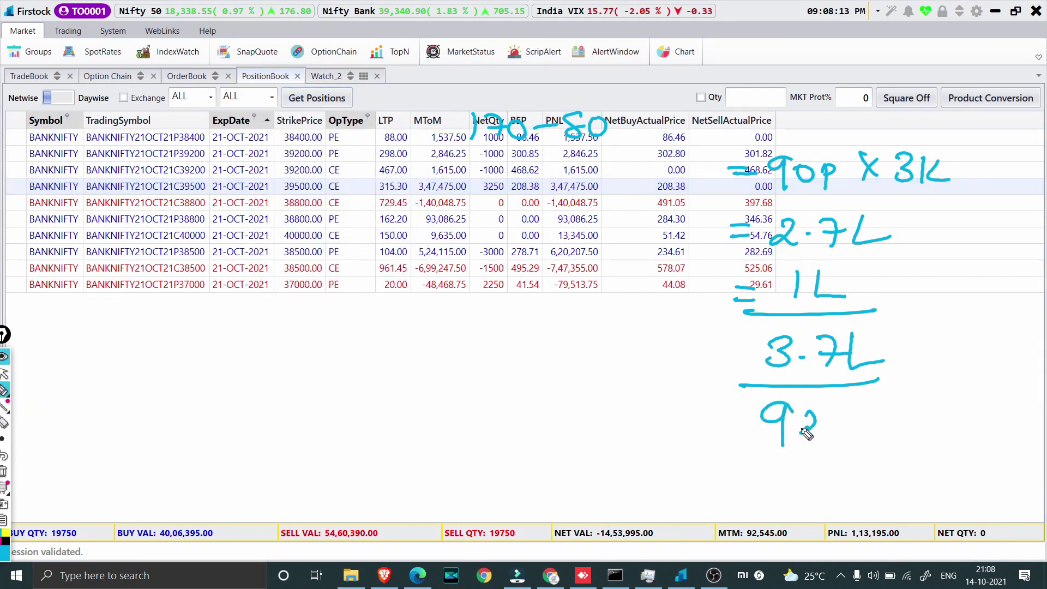